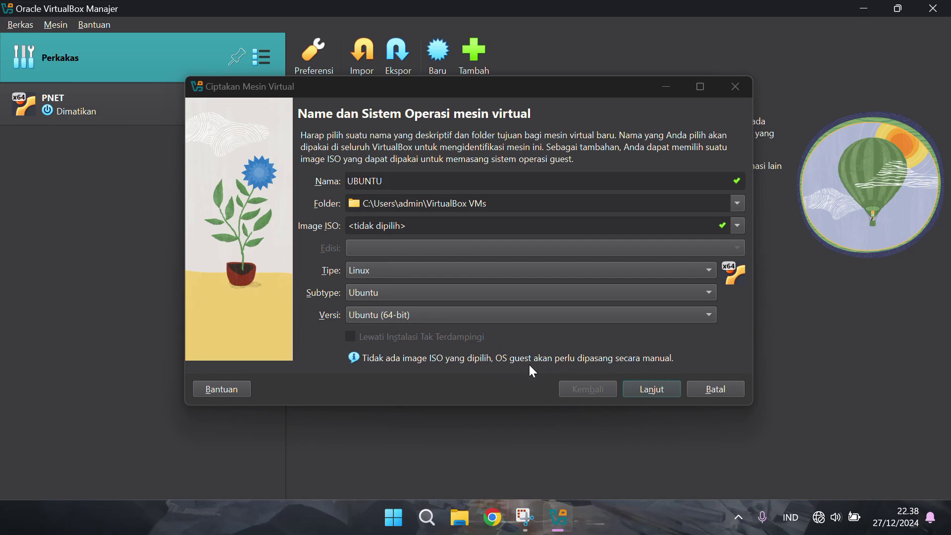
Give the new machine 3072 MB memory and 4 processors
{"action": "left_click", "coordinate": [652, 389]}
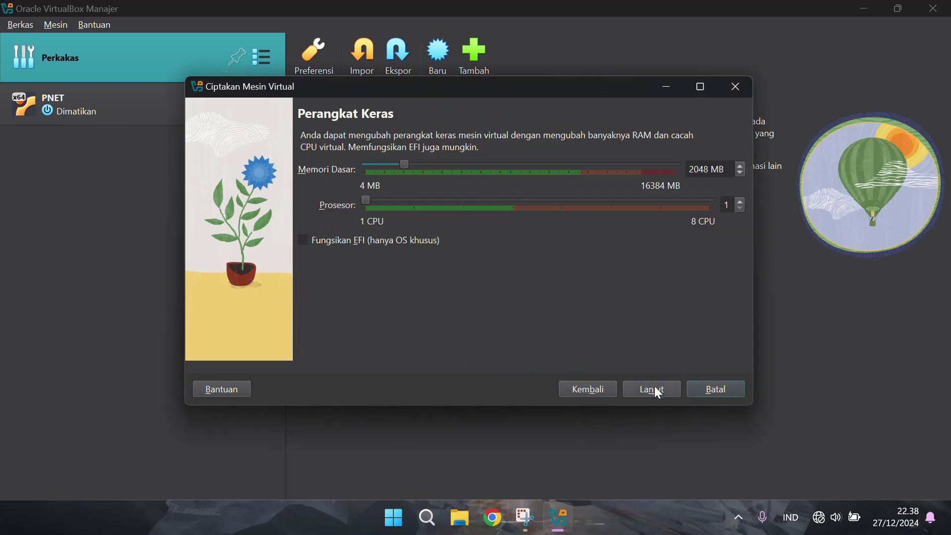
{"action": "left_click", "coordinate": [739, 201]}
{"action": "left_click", "coordinate": [738, 201]}
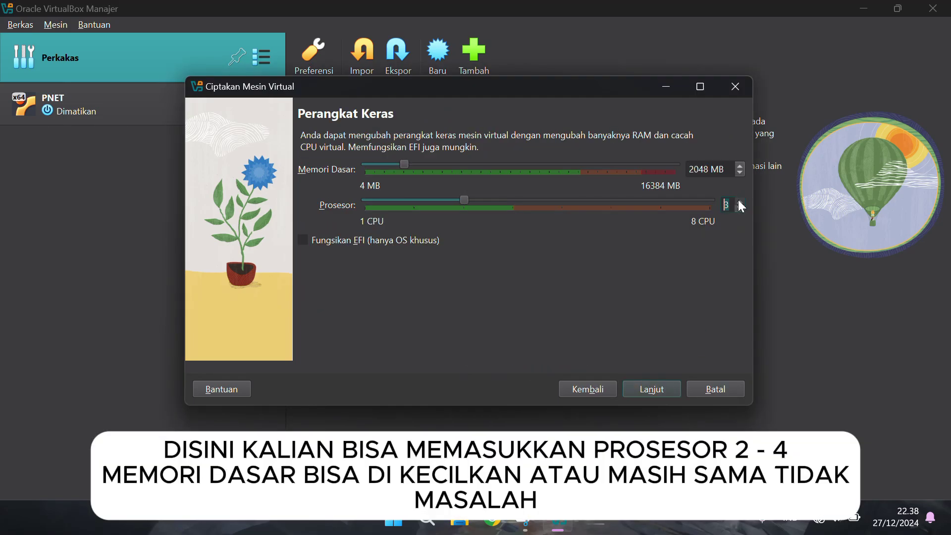
{"action": "left_click", "coordinate": [738, 201]}
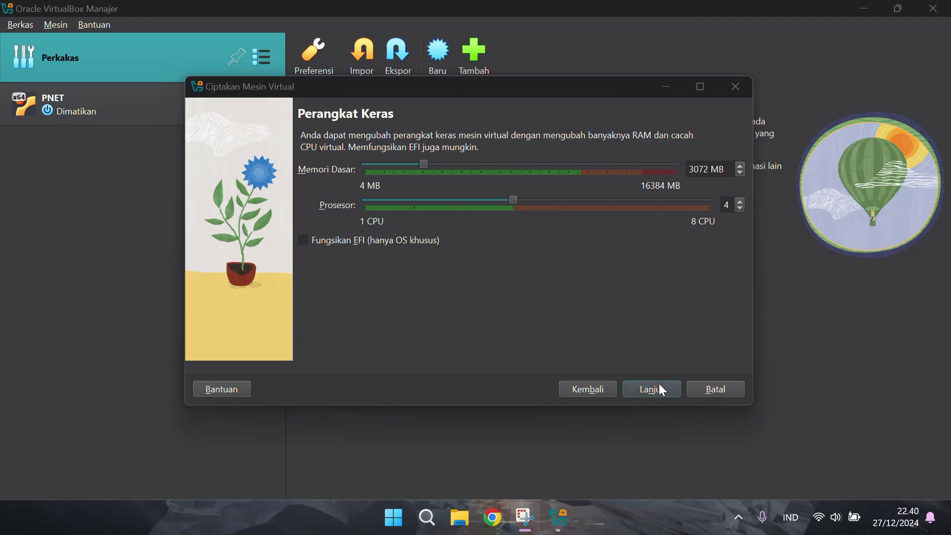
{"action": "left_click", "coordinate": [661, 383]}
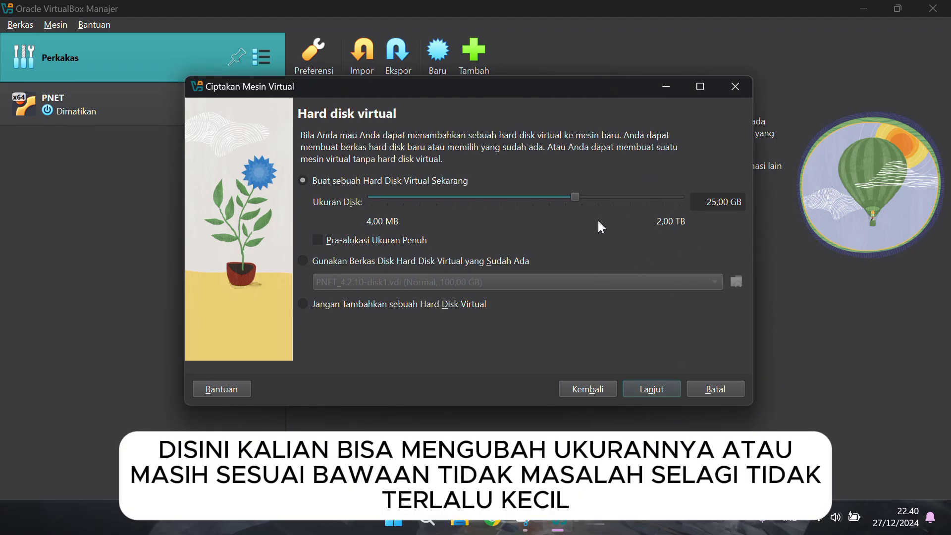
Set the virtual disk size to 15,00 GB and finish creating the UBUNTU machine
{"action": "left_click", "coordinate": [514, 196]}
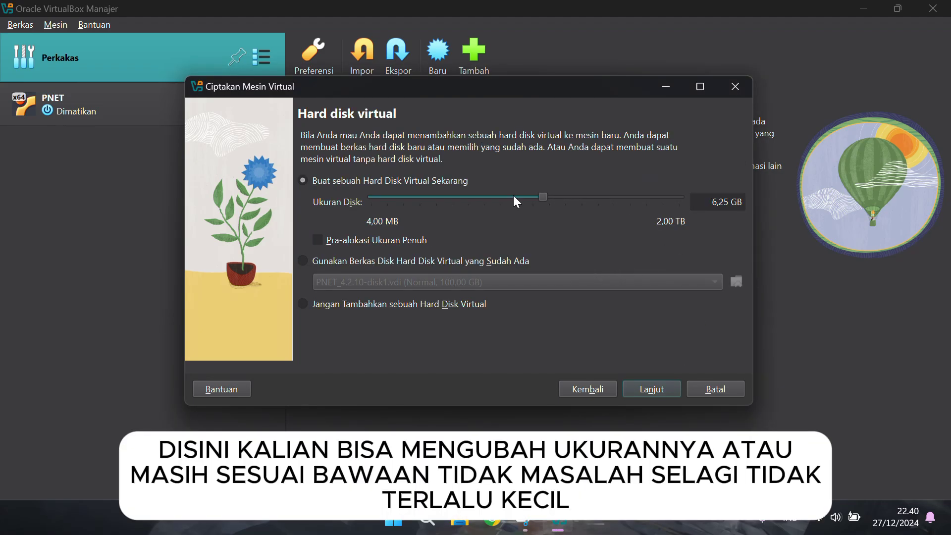
{"action": "left_click", "coordinate": [585, 197]}
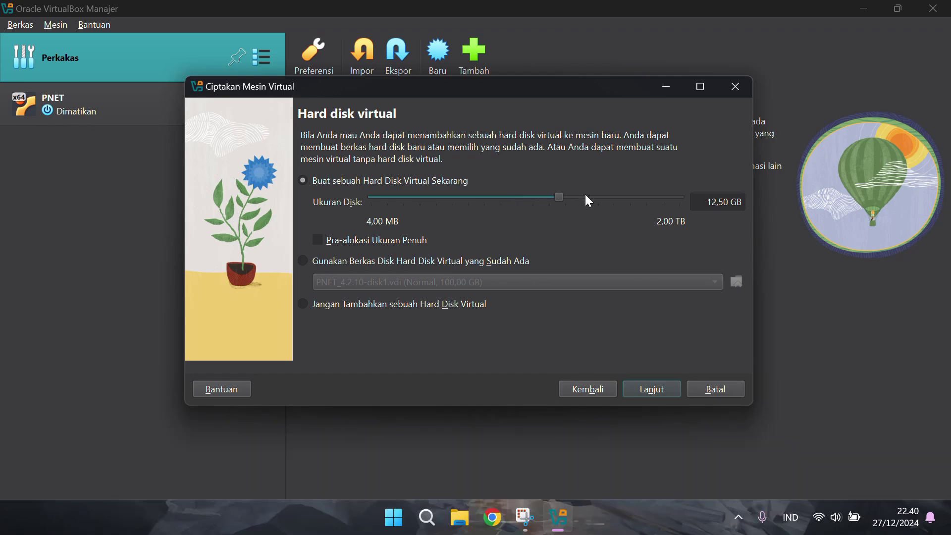
{"action": "left_click", "coordinate": [586, 197]}
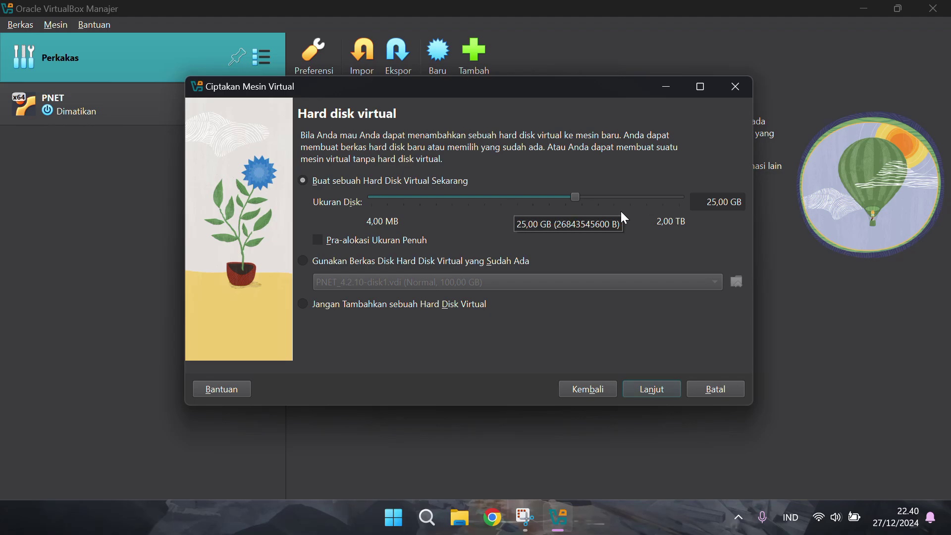
{"action": "left_click", "coordinate": [712, 203]}
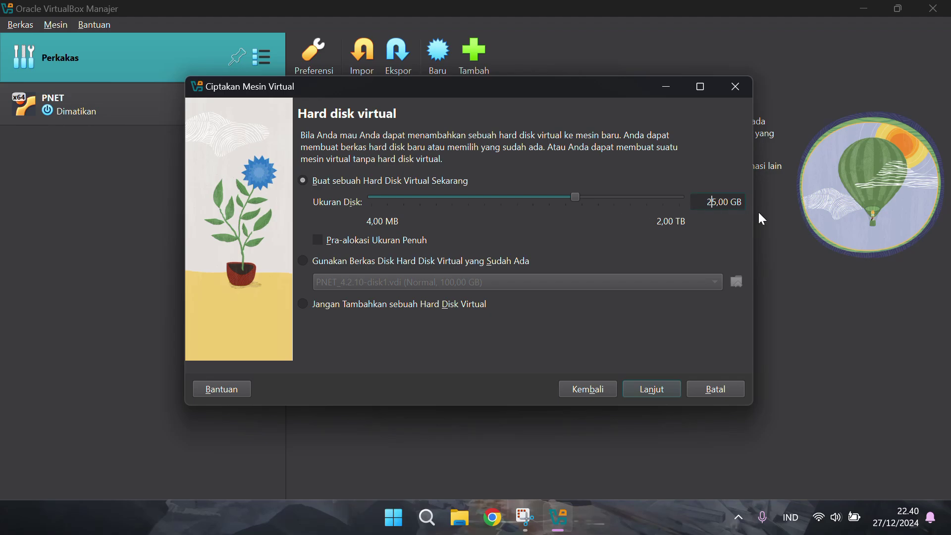
{"action": "key", "text": "BackSpace"}
{"action": "type", "text": "1"}
{"action": "key", "text": "BackSpace"}
{"action": "type", "text": "2"}
{"action": "key", "text": "BackSpace"}
{"action": "type", "text": "1"}
{"action": "left_click", "coordinate": [662, 386]}
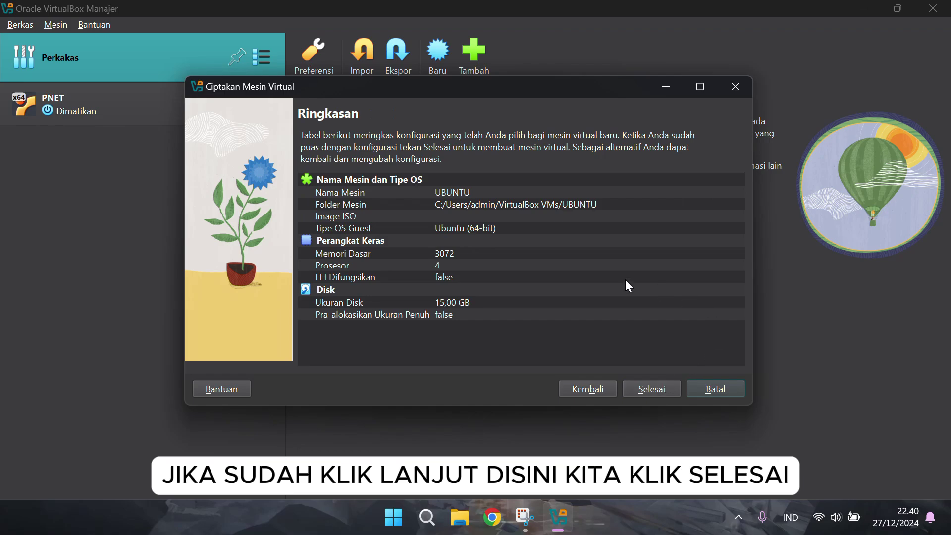
{"action": "left_click", "coordinate": [650, 390]}
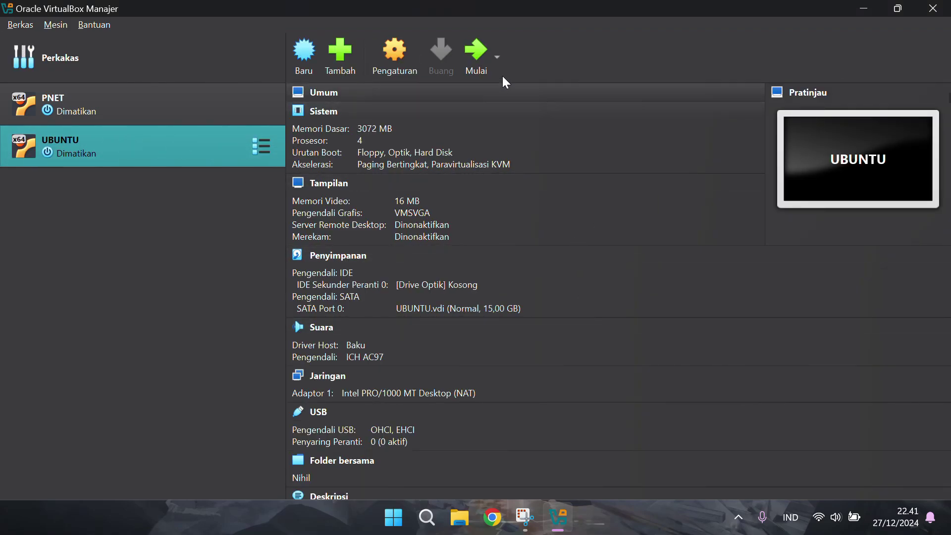
Start UBUNTU and retry booting from ubuntu-20.04.6-live-server-amd64.iso
{"action": "left_click", "coordinate": [476, 62]}
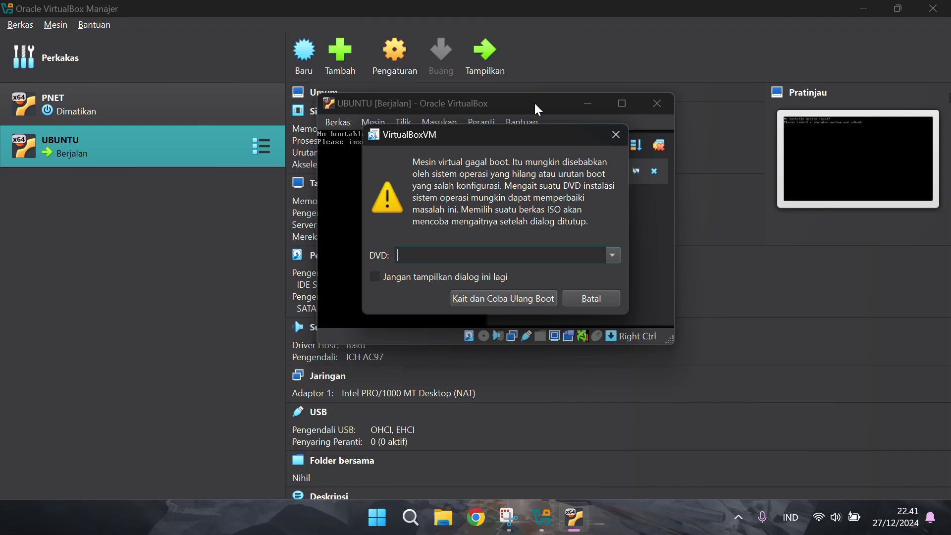
{"action": "left_click", "coordinate": [608, 254]}
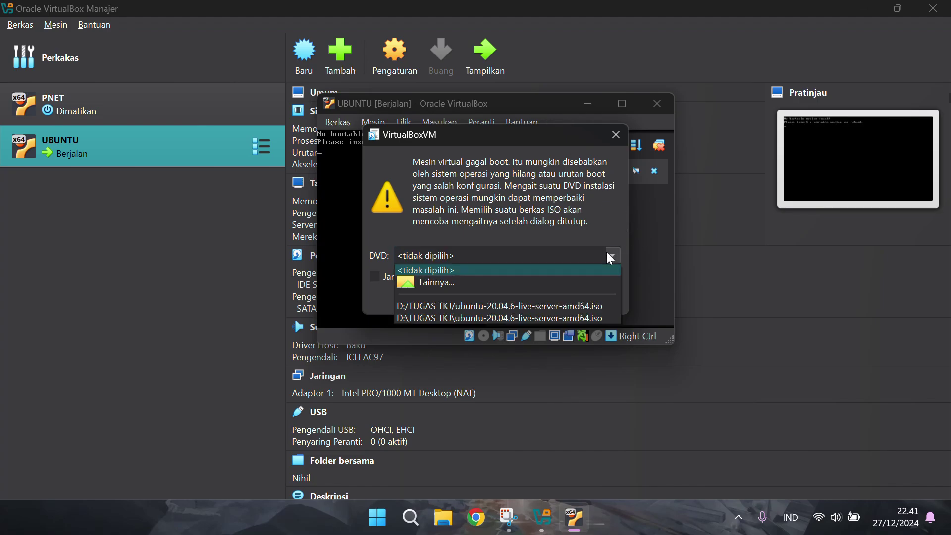
{"action": "left_click", "coordinate": [553, 310]}
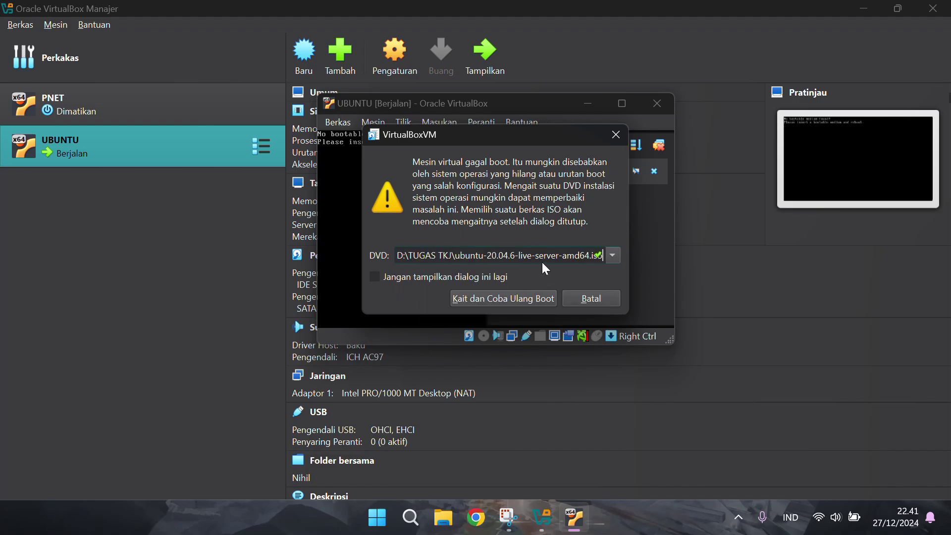
{"action": "left_click", "coordinate": [503, 298]}
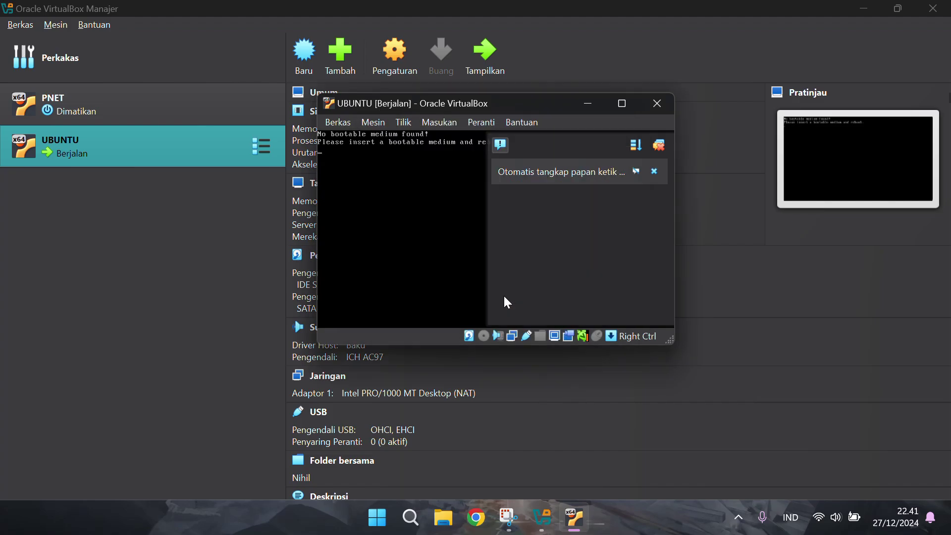
Maximize the VM window and scale the guest display to 125%
{"action": "left_click", "coordinate": [622, 104]}
{"action": "left_click", "coordinate": [936, 49]}
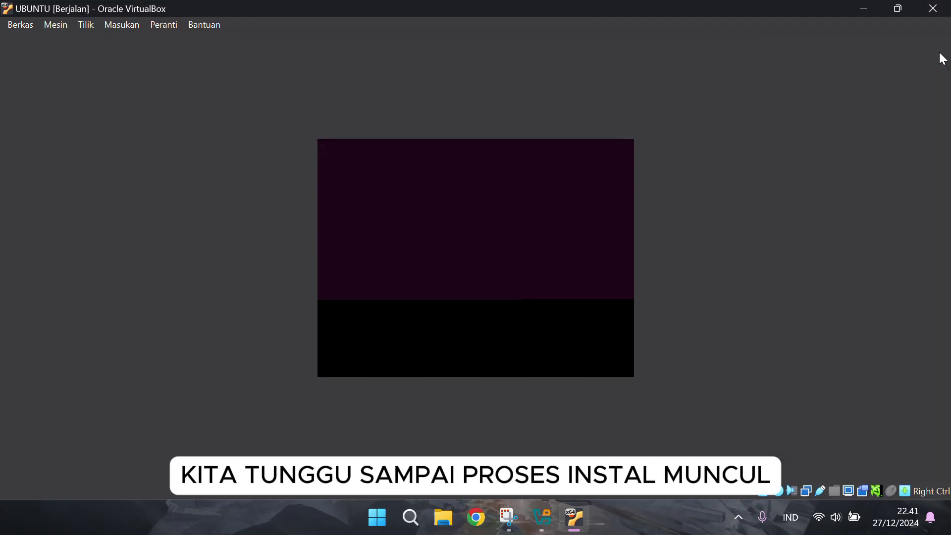
{"action": "left_click", "coordinate": [82, 25]}
{"action": "mouse_move", "coordinate": [140, 223]}
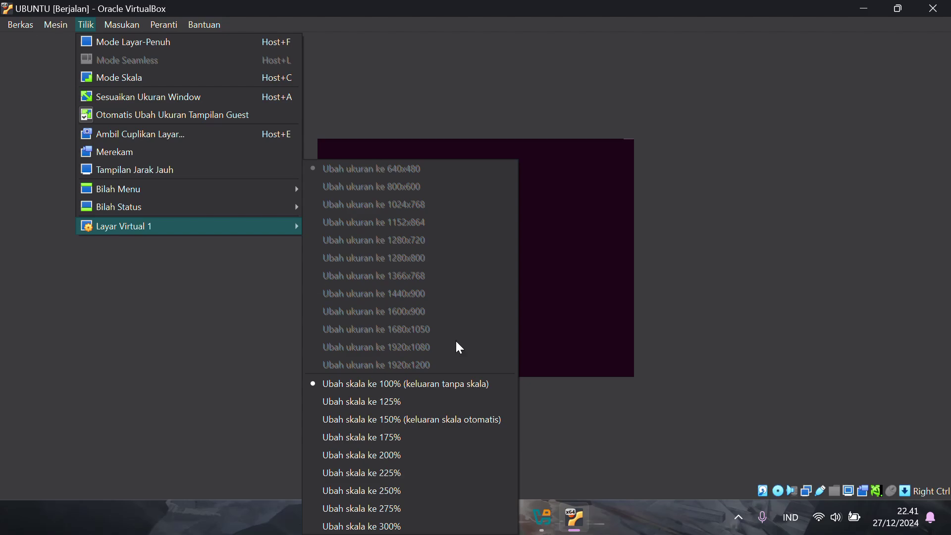
{"action": "left_click", "coordinate": [417, 399]}
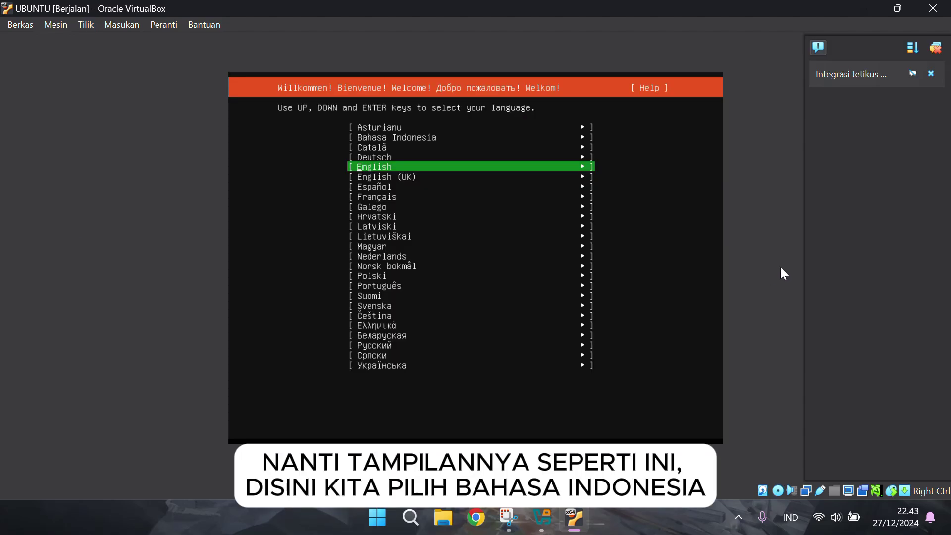
Choose the installer language, skip the installer update and keep the English (US) keyboard
{"action": "key", "text": "Up"}
{"action": "key", "text": "Up"}
{"action": "key", "text": "Up"}
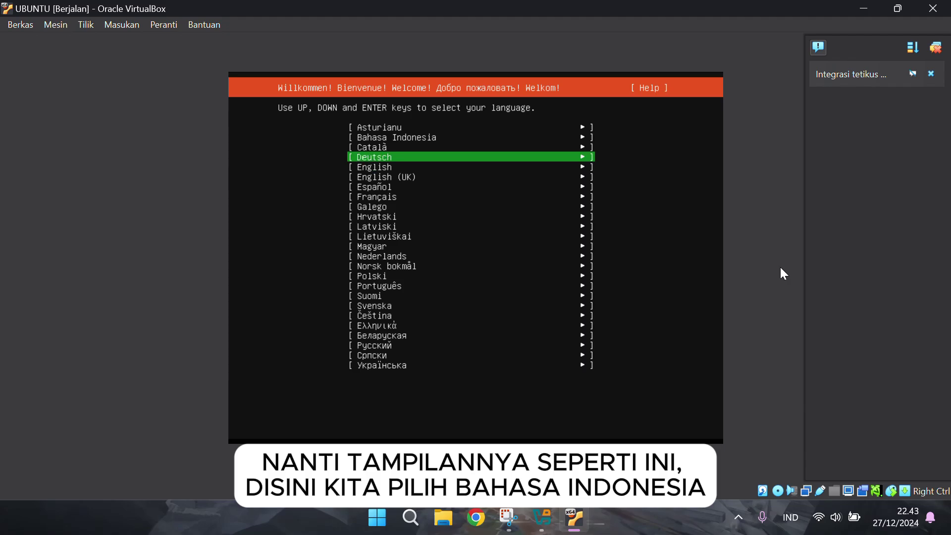
{"action": "key", "text": "Return"}
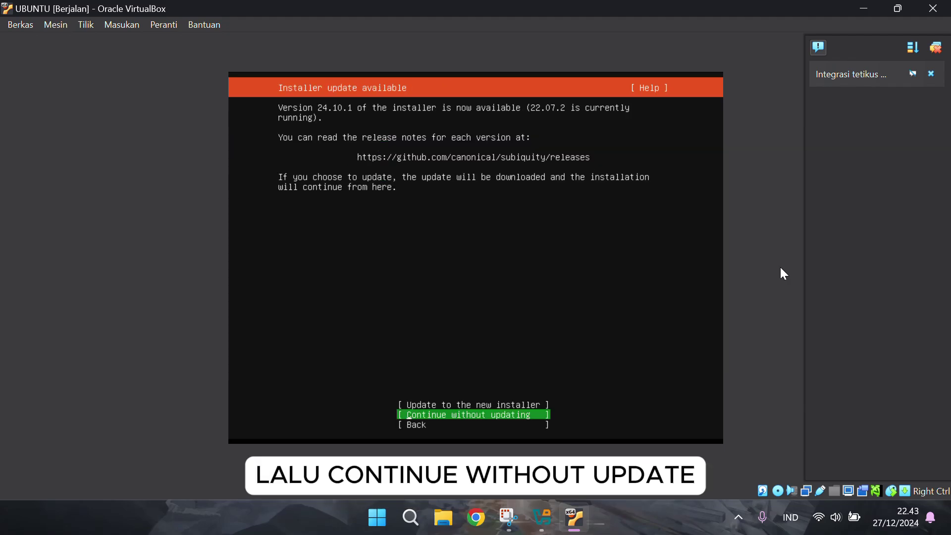
{"action": "key", "text": "Return"}
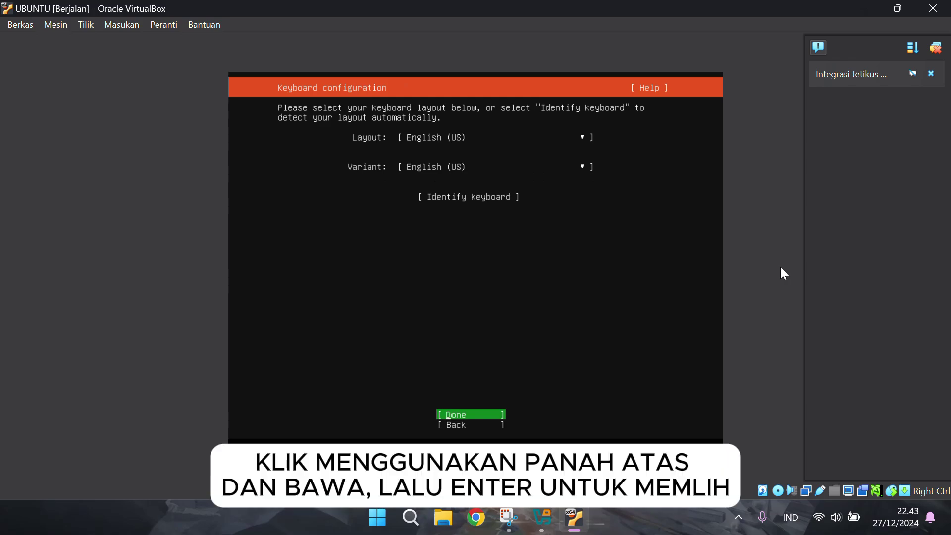
{"action": "key", "text": "Return"}
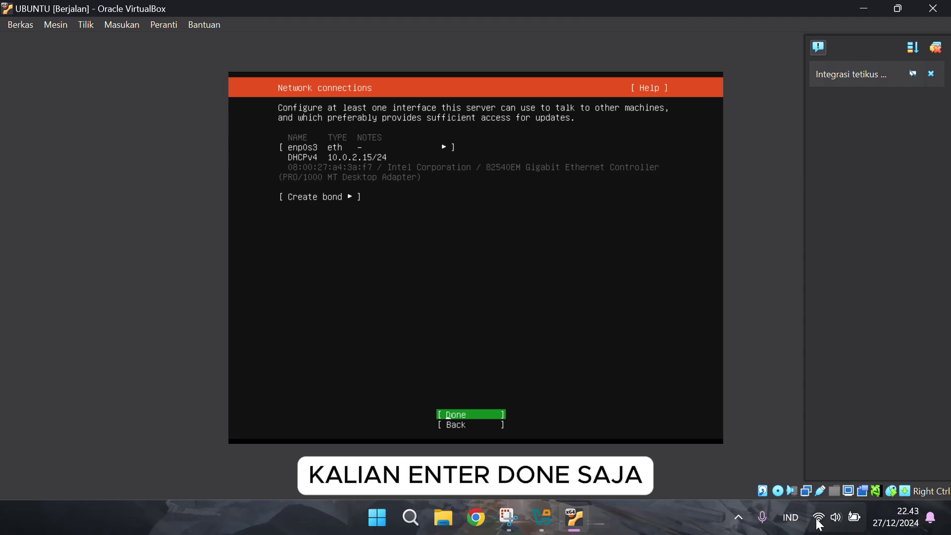
Turn off the host's Wi-Fi and accept the installer's network settings
{"action": "left_click", "coordinate": [837, 517]}
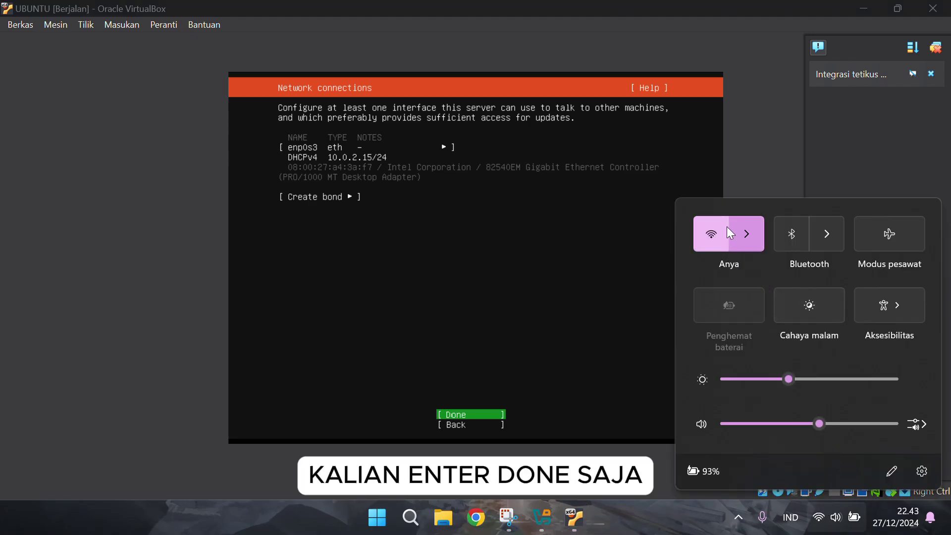
{"action": "left_click", "coordinate": [718, 233]}
{"action": "left_click", "coordinate": [765, 172]}
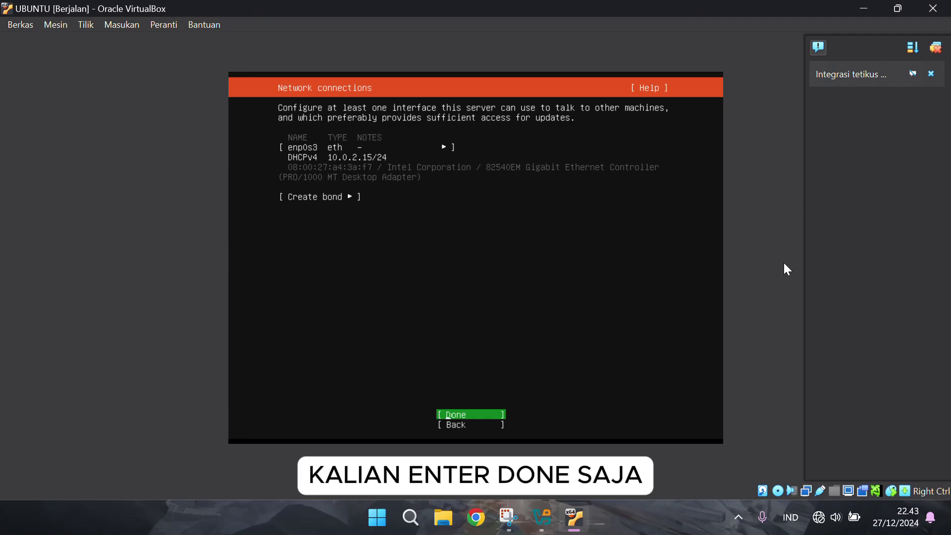
{"action": "key", "text": "Return"}
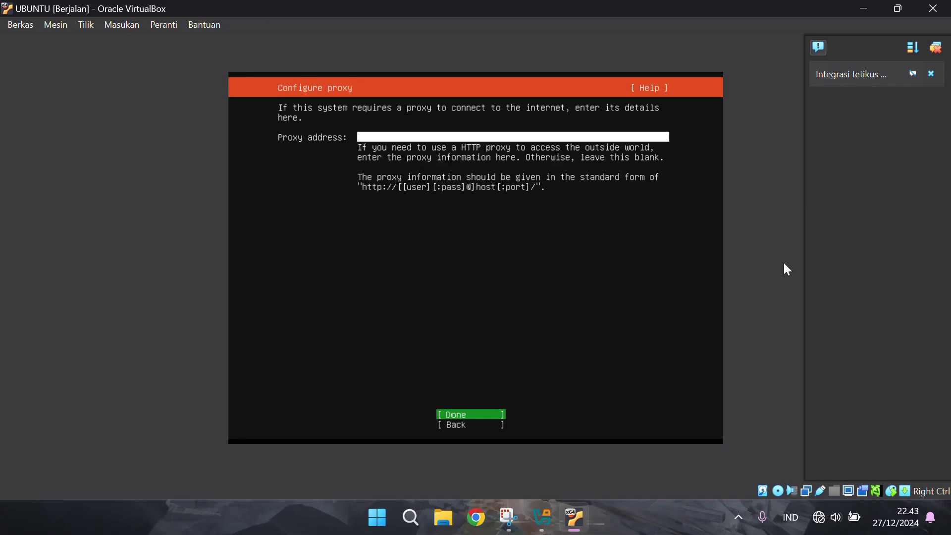
Skip the proxy, keep the default mirror and use the entire disk with LVM
{"action": "key", "text": "Return"}
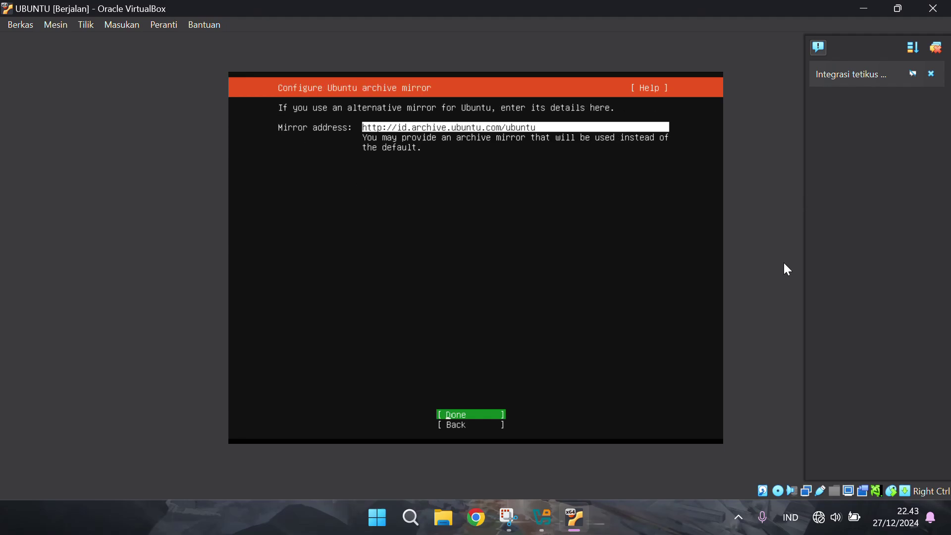
{"action": "key", "text": "Return"}
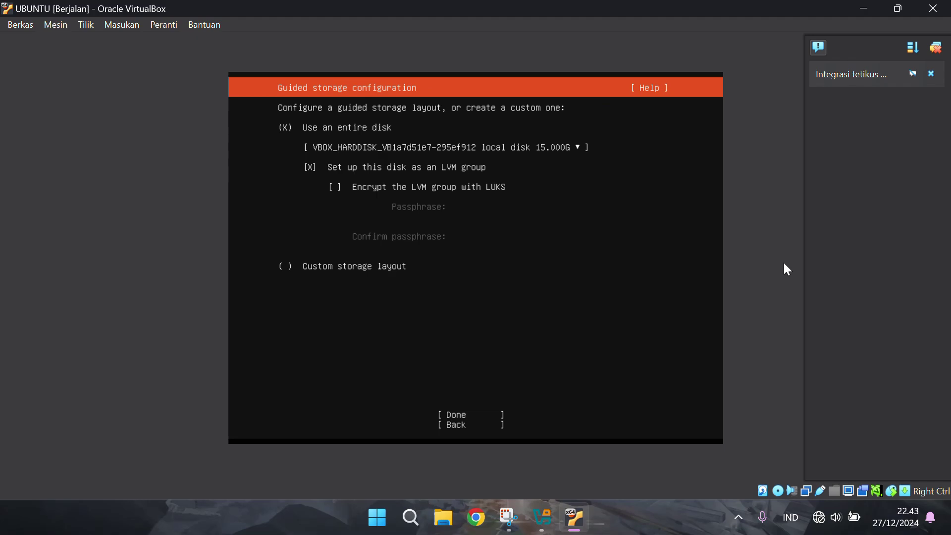
{"action": "key", "text": "Down"}
{"action": "key", "text": "Down"}
{"action": "key", "text": "Down"}
{"action": "key", "text": "Down"}
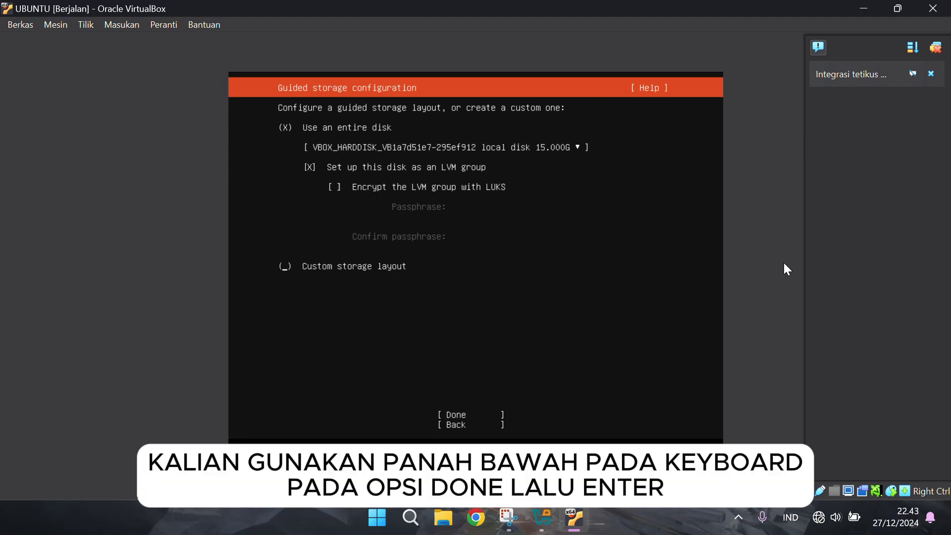
{"action": "key", "text": "Down"}
{"action": "key", "text": "Return"}
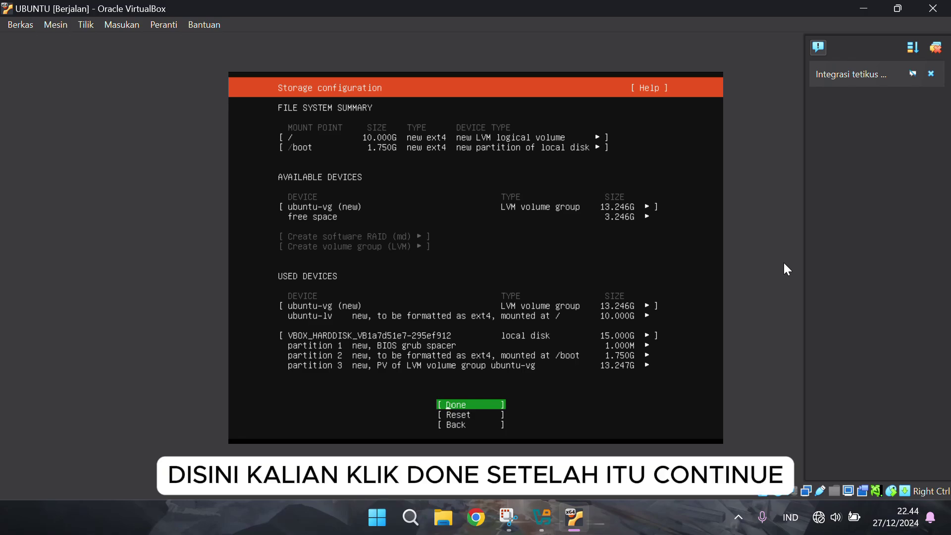
{"action": "key", "text": "Return"}
Choose Continue in the destructive-action confirmation to start installing
{"action": "key", "text": "Down"}
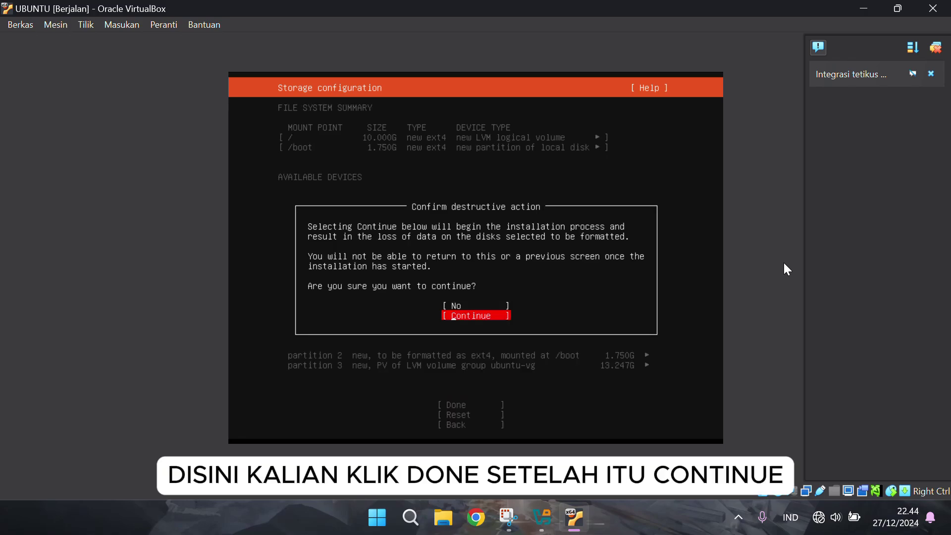
{"action": "key", "text": "Up"}
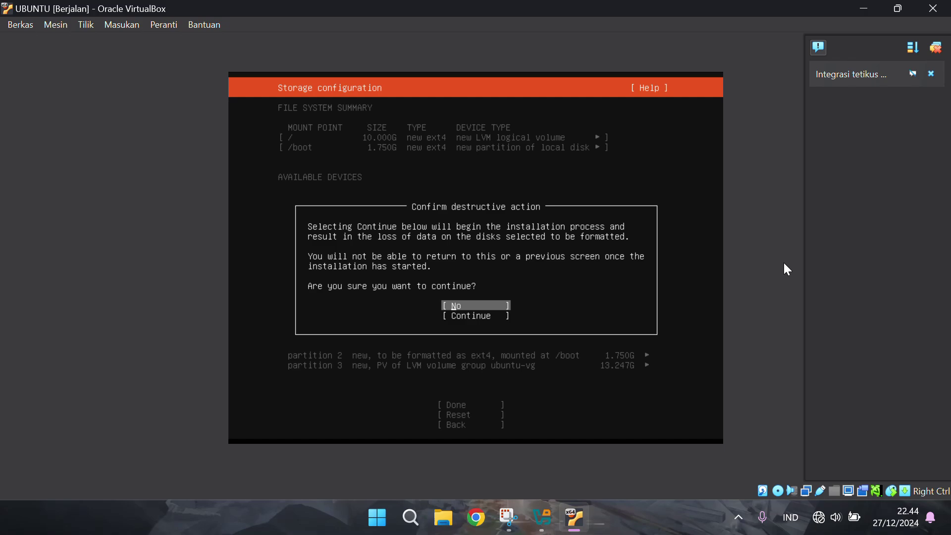
{"action": "key", "text": "Down"}
{"action": "key", "text": "Return"}
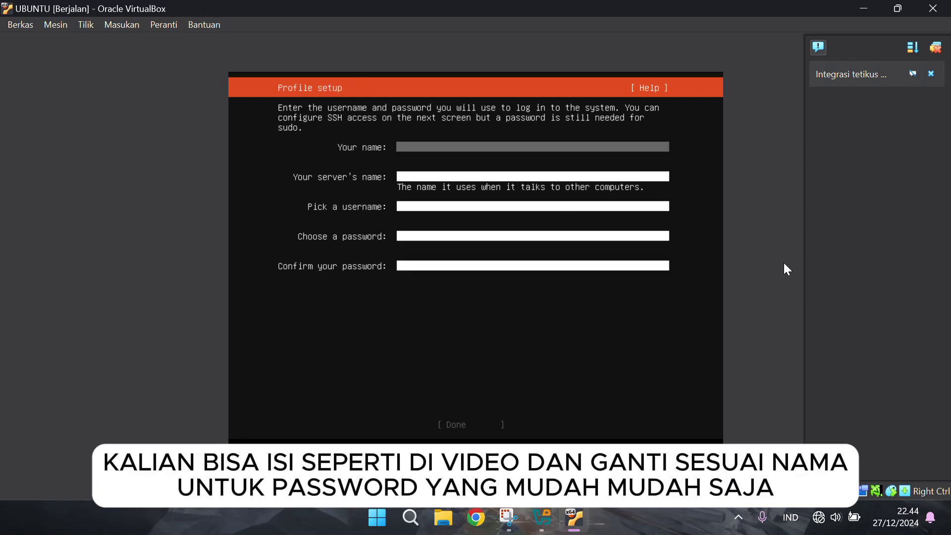
Fill the profile with the user's name, server name tkj and the password entered twice
{"action": "type", "text": "mano"}
{"action": "key", "text": "Tab"}
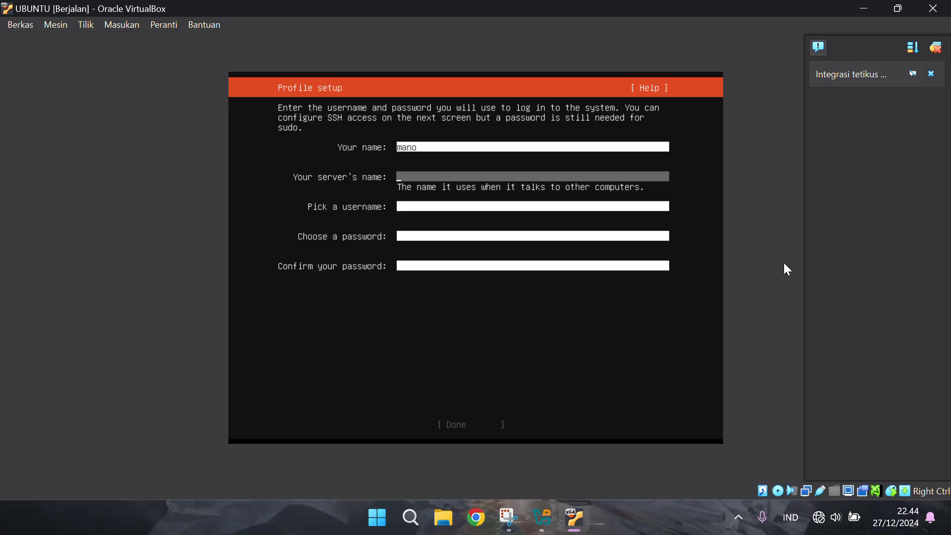
{"action": "type", "text": "tkj"}
{"action": "key", "text": "Tab"}
{"action": "type", "text": "mano"}
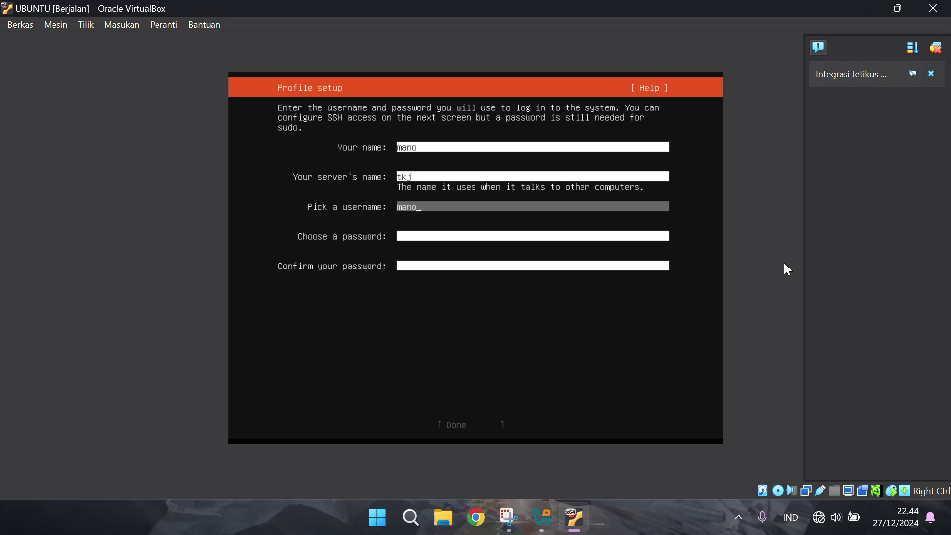
{"action": "key", "text": "Tab"}
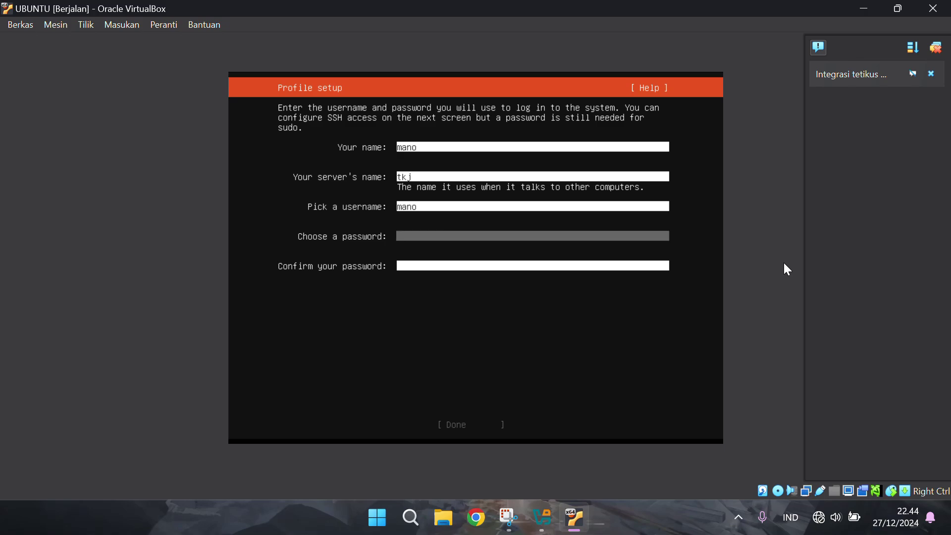
{"action": "type", "text": "12"}
{"action": "key", "text": "Tab"}
{"action": "type", "text": "12"}
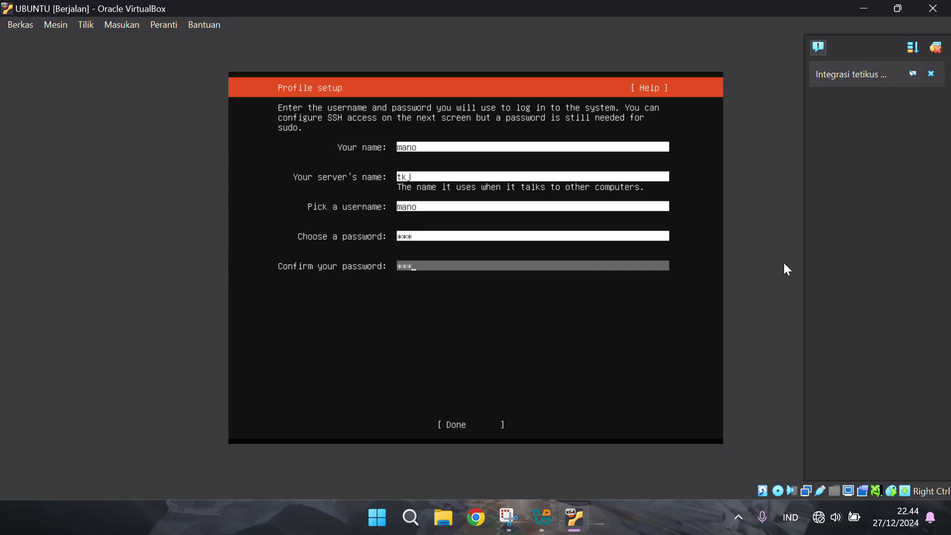
{"action": "key", "text": "Tab"}
Submit the profile and enable installing the OpenSSH server
{"action": "key", "text": "Return"}
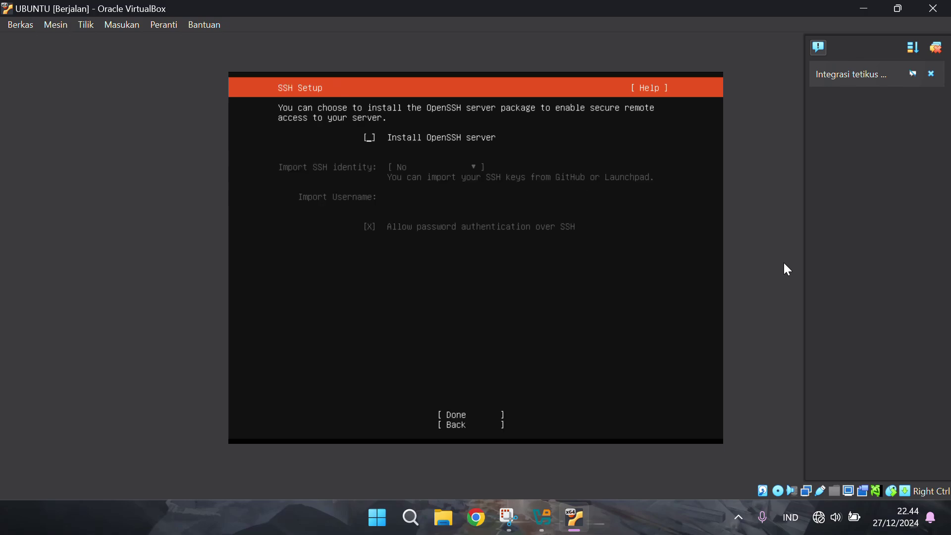
{"action": "key", "text": "space"}
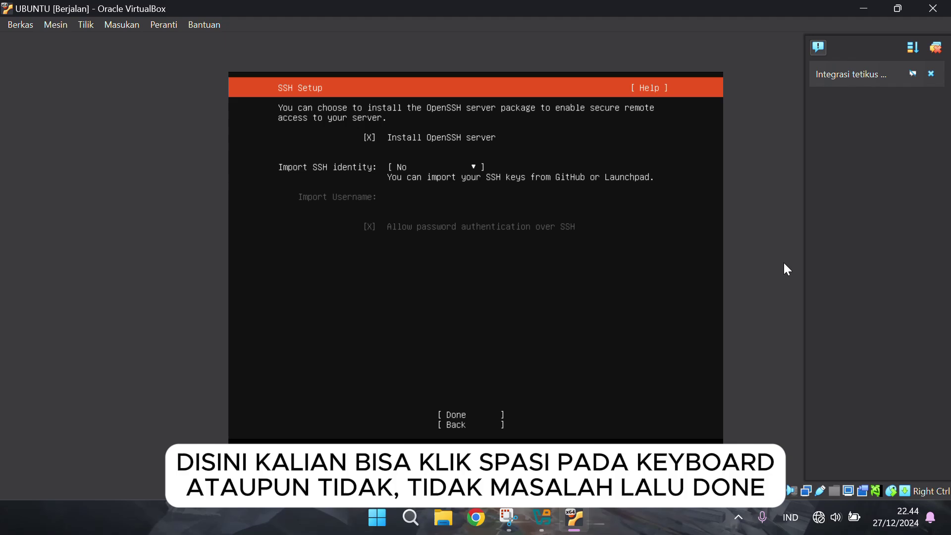
{"action": "key", "text": "Tab"}
{"action": "key", "text": "Tab"}
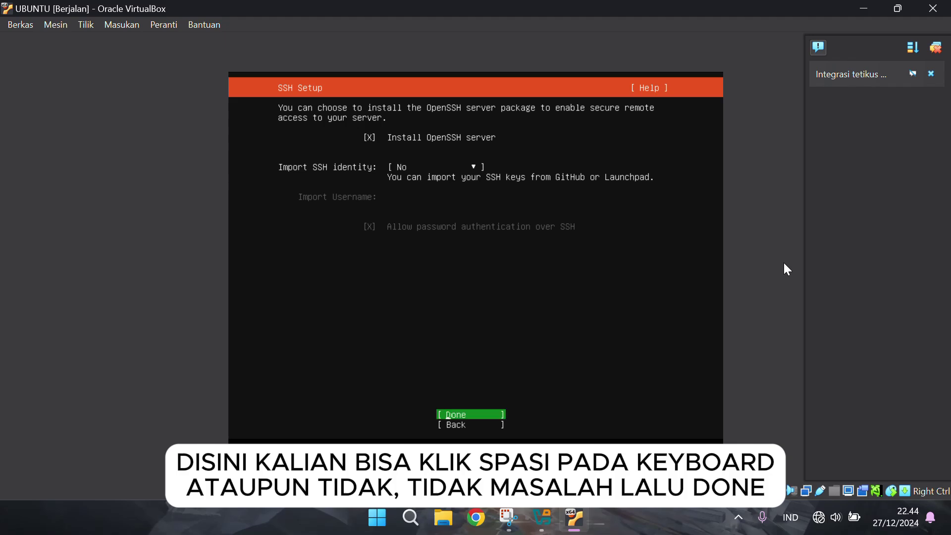
{"action": "key", "text": "Return"}
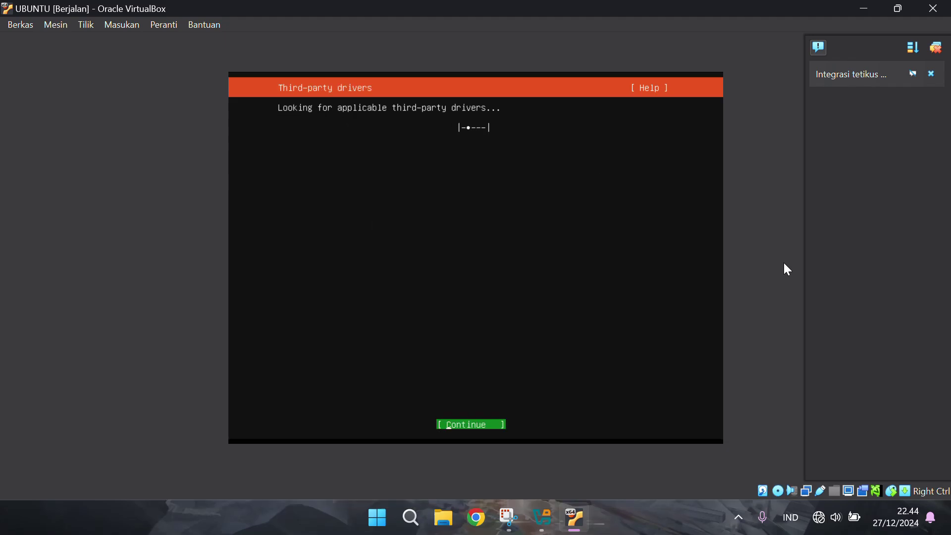
Skip third-party drivers and optional snaps so the installation starts
{"action": "key", "text": "Return"}
{"action": "key", "text": "Down"}
{"action": "key", "text": "Down"}
{"action": "key", "text": "Down"}
{"action": "key", "text": "Down"}
{"action": "key", "text": "Down"}
{"action": "key", "text": "Down"}
{"action": "key", "text": "Down"}
{"action": "key", "text": "Down"}
{"action": "key", "text": "Down"}
{"action": "key", "text": "Down"}
{"action": "key", "text": "Down"}
{"action": "key", "text": "Down"}
{"action": "key", "text": "Down"}
{"action": "key", "text": "Down"}
{"action": "key", "text": "Down"}
{"action": "key", "text": "Down"}
{"action": "key", "text": "Down"}
{"action": "key", "text": "Down"}
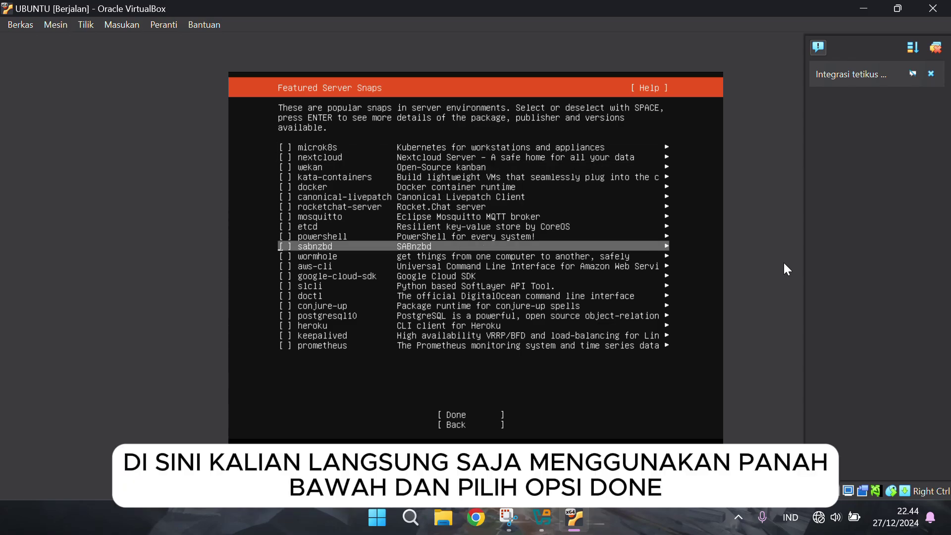
{"action": "key", "text": "Down"}
{"action": "key", "text": "Down"}
{"action": "key", "text": "Down"}
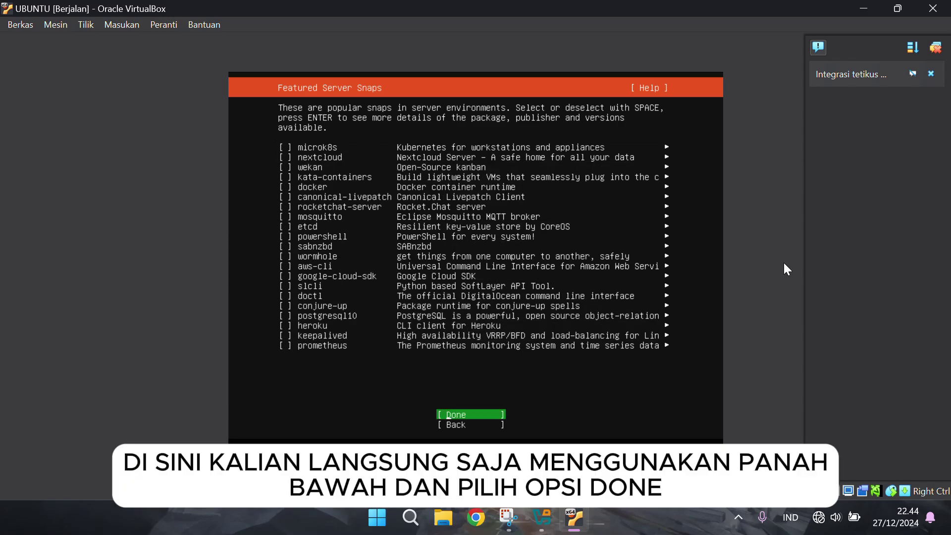
{"action": "key", "text": "Return"}
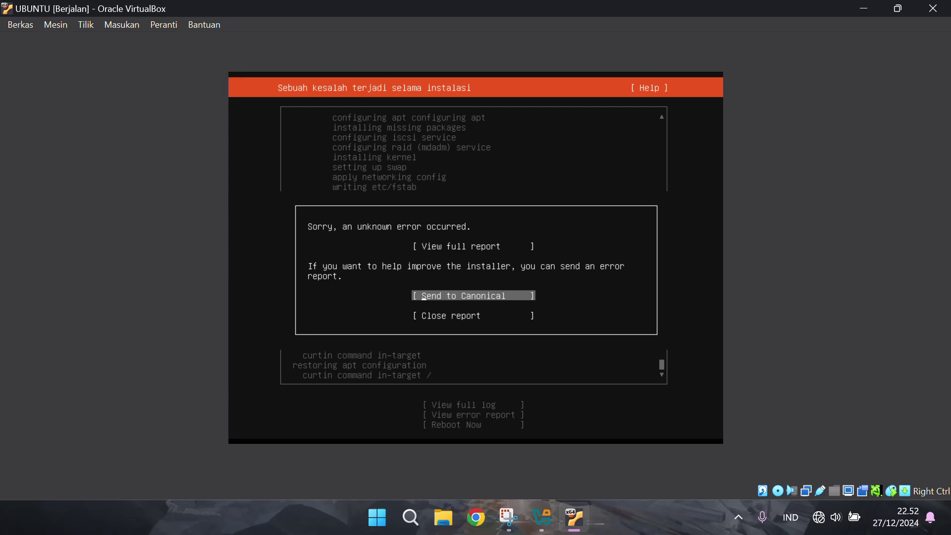
Close the error report and reboot the freshly installed system
{"action": "key", "text": "Down"}
{"action": "key", "text": "Return"}
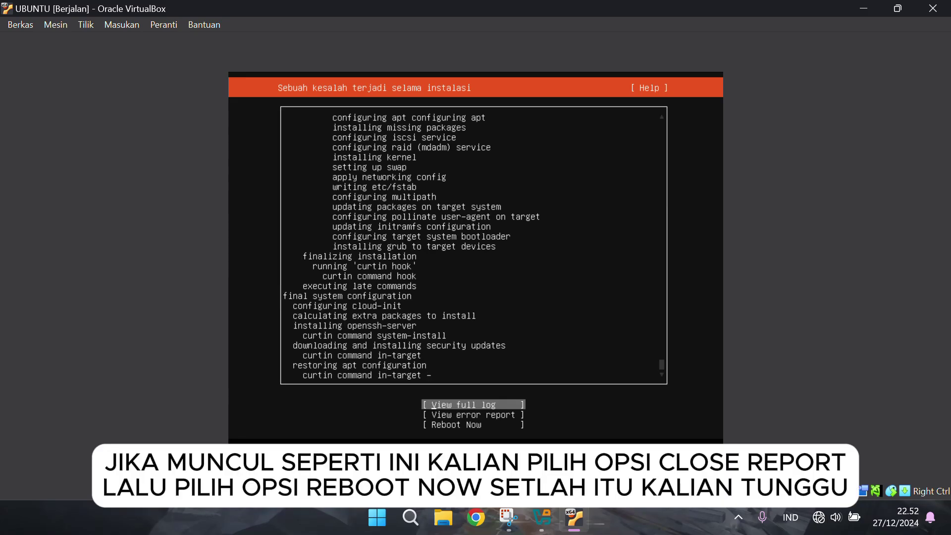
{"action": "key", "text": "Down"}
{"action": "key", "text": "Down"}
{"action": "key", "text": "Return"}
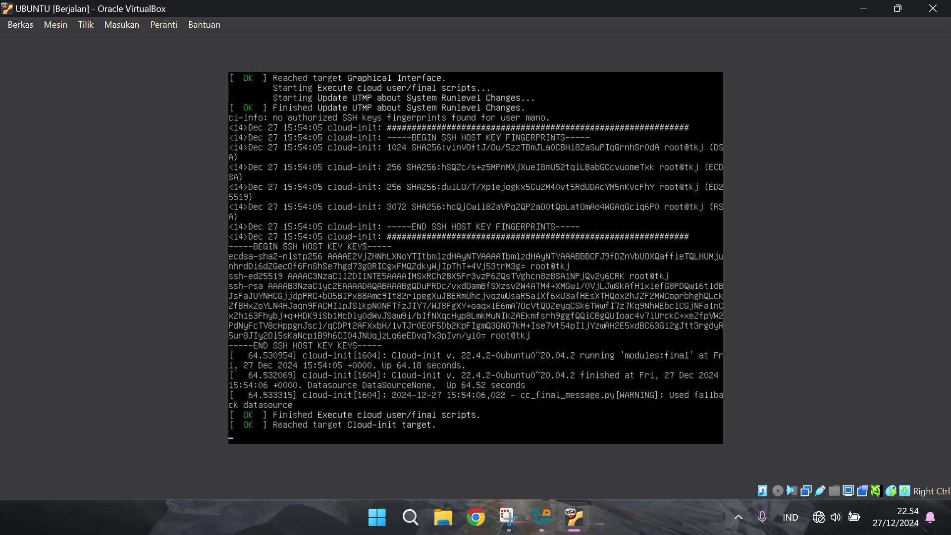
Log in at the tkj console with the username and password
{"action": "key", "text": "Return"}
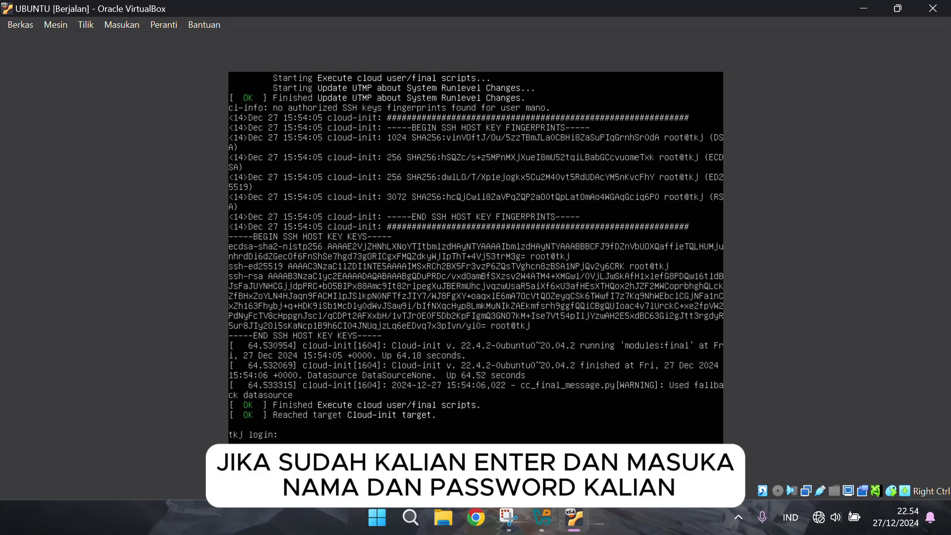
{"action": "type", "text": "mano"}
{"action": "key", "text": "Return"}
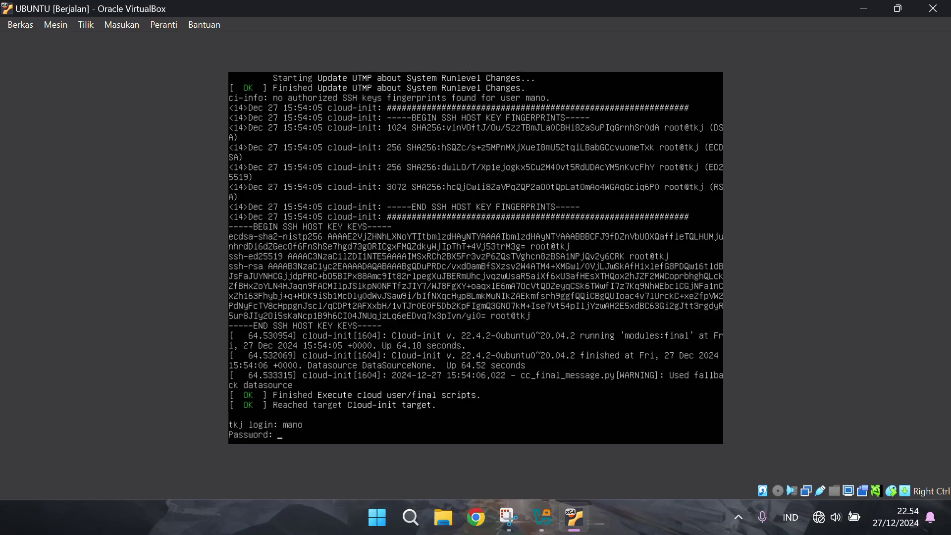
{"action": "key", "text": "Return"}
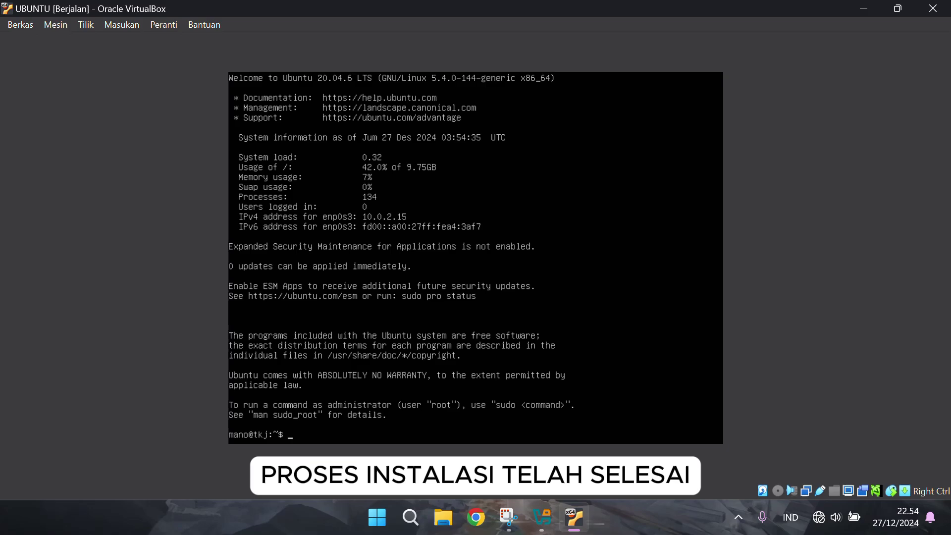
Restore and enlarge the VM window, then close it saving the machine state
{"action": "left_click", "coordinate": [898, 8]}
{"action": "left_click_drag", "start_coordinate": [671, 340], "coordinate": [831, 399]}
{"action": "left_click_drag", "start_coordinate": [317, 400], "coordinate": [279, 401]}
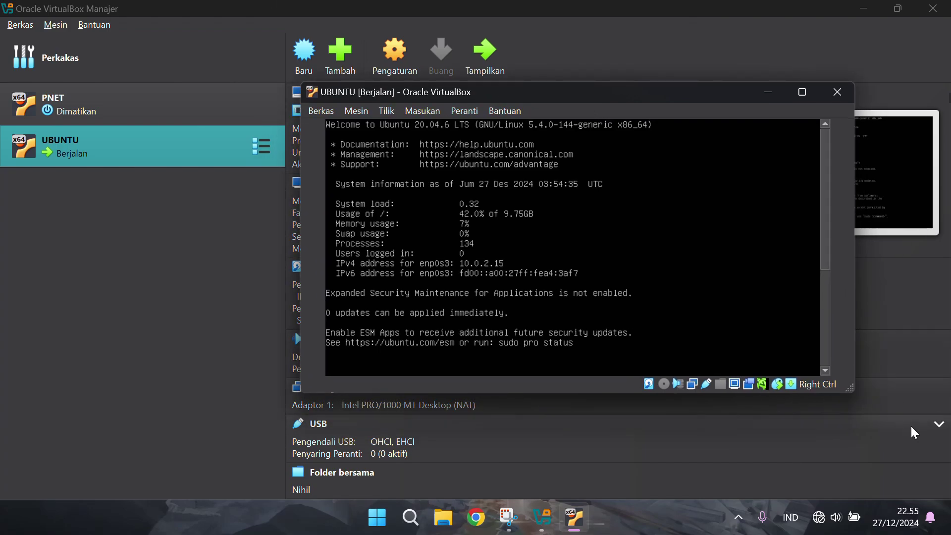
{"action": "left_click_drag", "start_coordinate": [850, 389], "coordinate": [902, 450]}
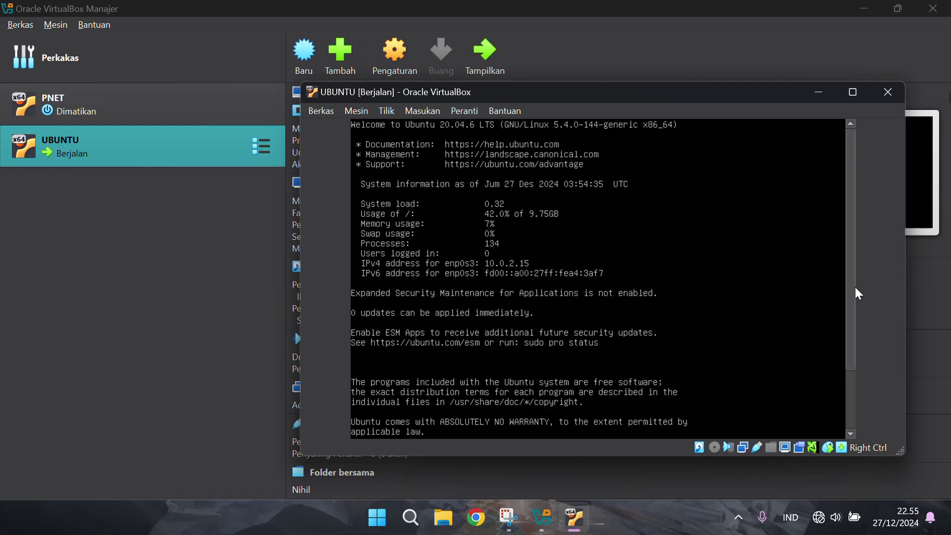
{"action": "left_click", "coordinate": [902, 96]}
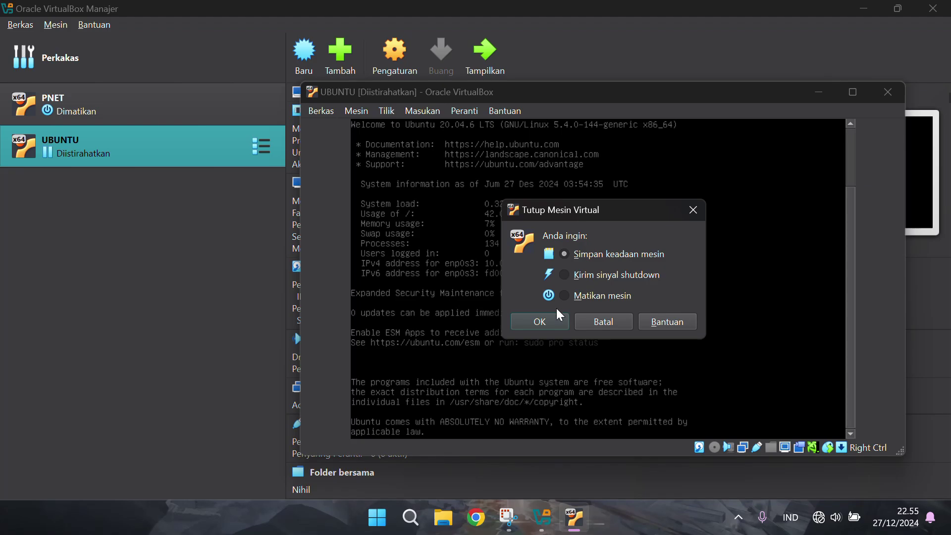
{"action": "left_click", "coordinate": [554, 322]}
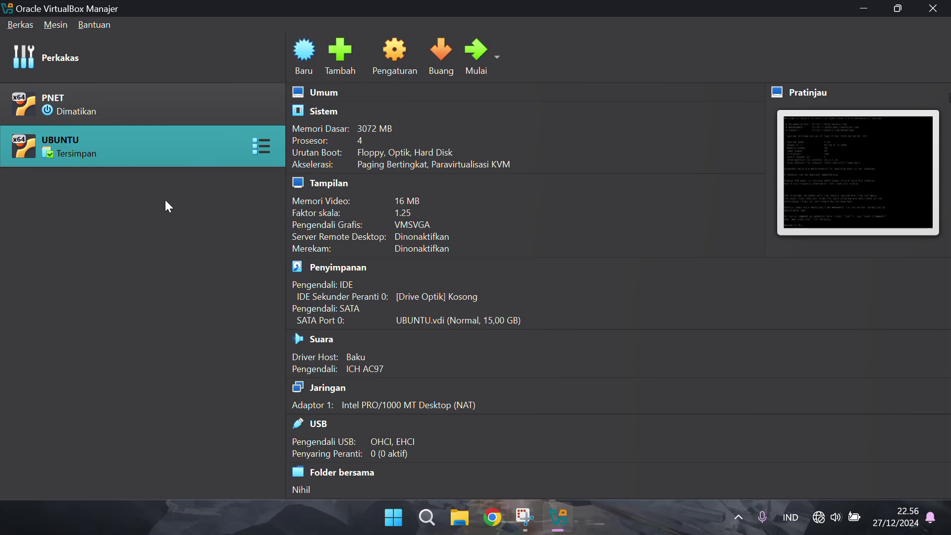
Clone UBUNTU as a full clone named 'UBUNTU 2' with the NAT-only MAC policy
{"action": "right_click", "coordinate": [177, 147]}
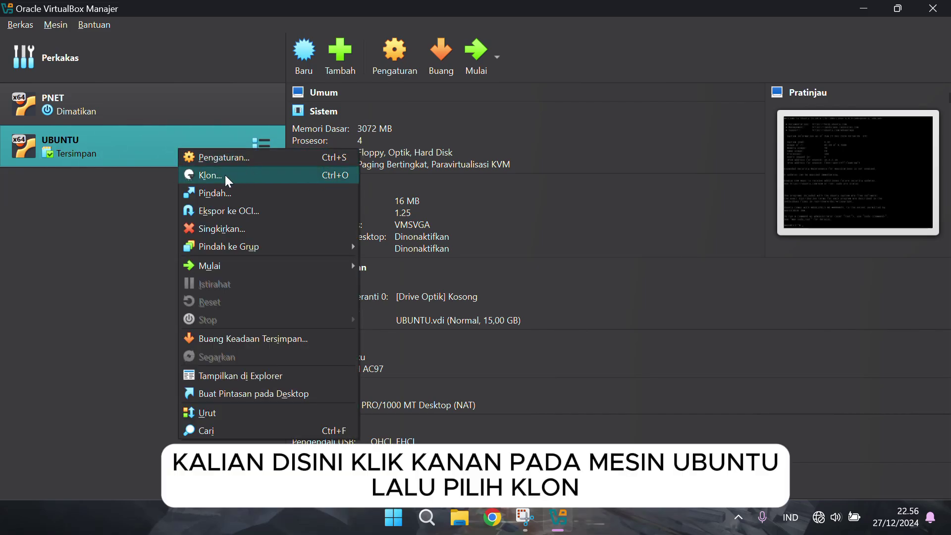
{"action": "left_click", "coordinate": [251, 174]}
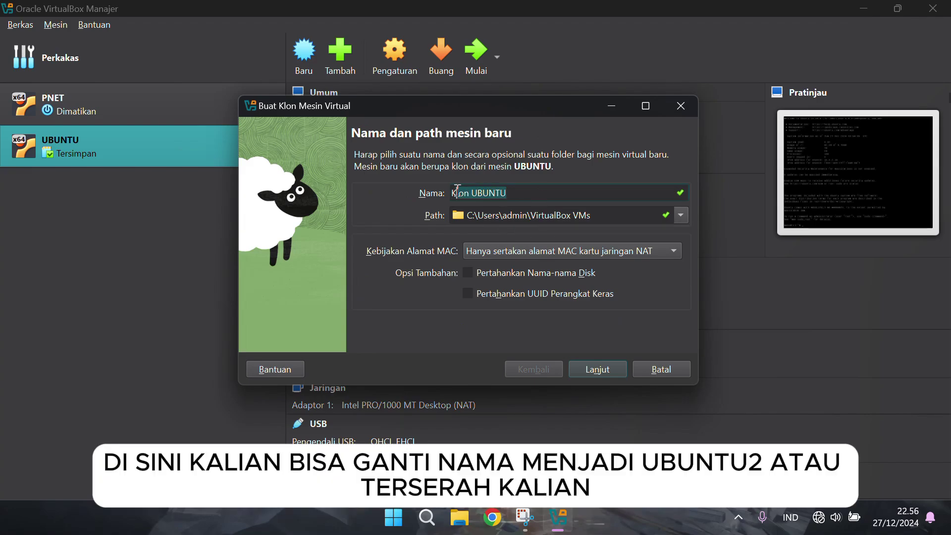
{"action": "key", "text": "BackSpace"}
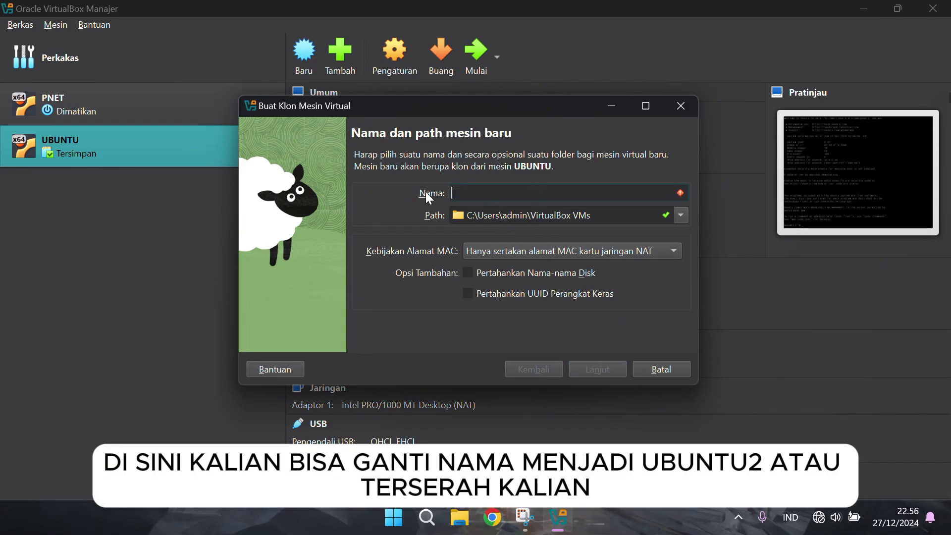
{"action": "type", "text": "UBUNTU 2"}
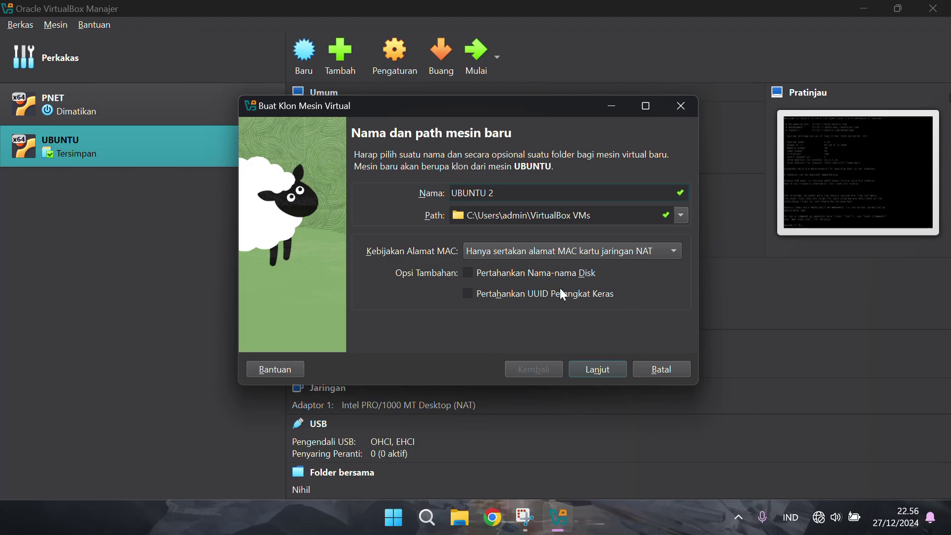
{"action": "left_click", "coordinate": [679, 252]}
{"action": "left_click", "coordinate": [676, 246]}
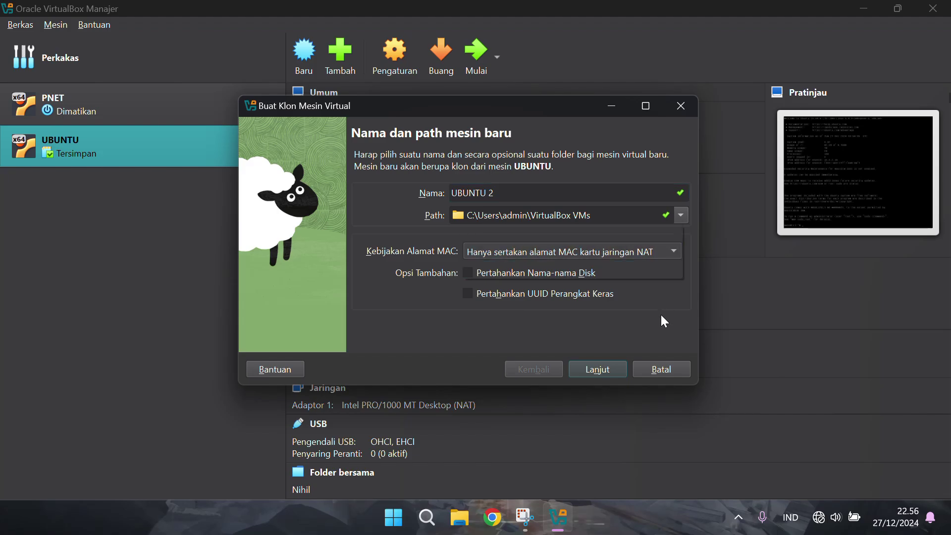
{"action": "left_click", "coordinate": [609, 370]}
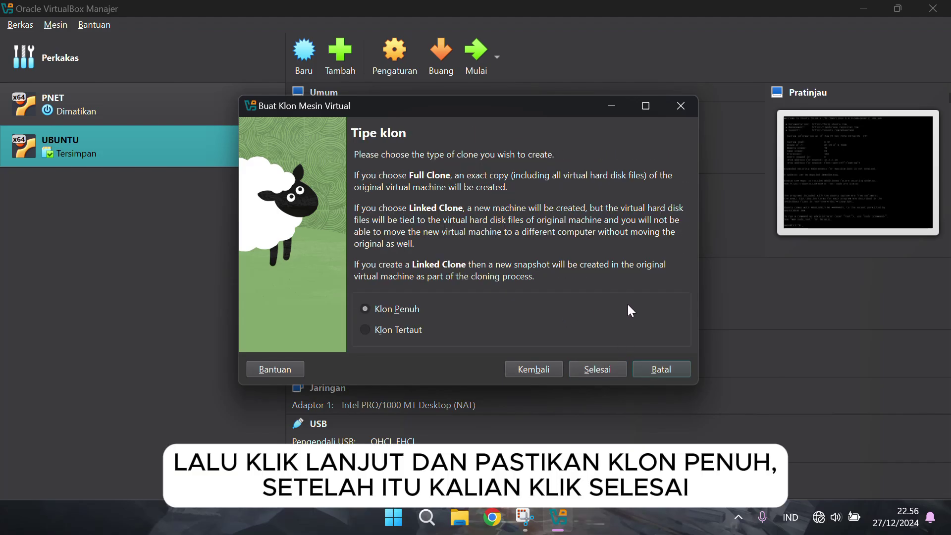
{"action": "left_click", "coordinate": [602, 368]}
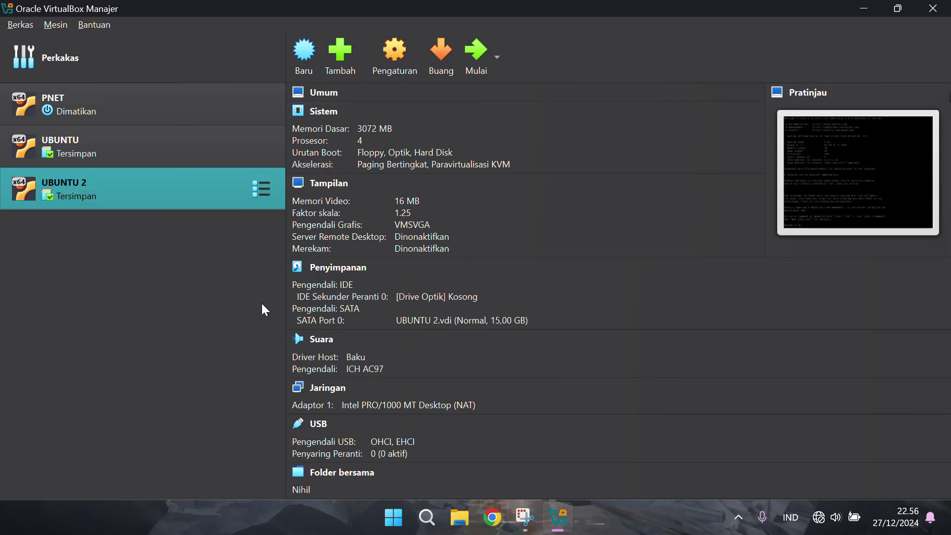
Switch UBUNTU to its Snapshots view and start the machine
{"action": "left_click", "coordinate": [165, 155]}
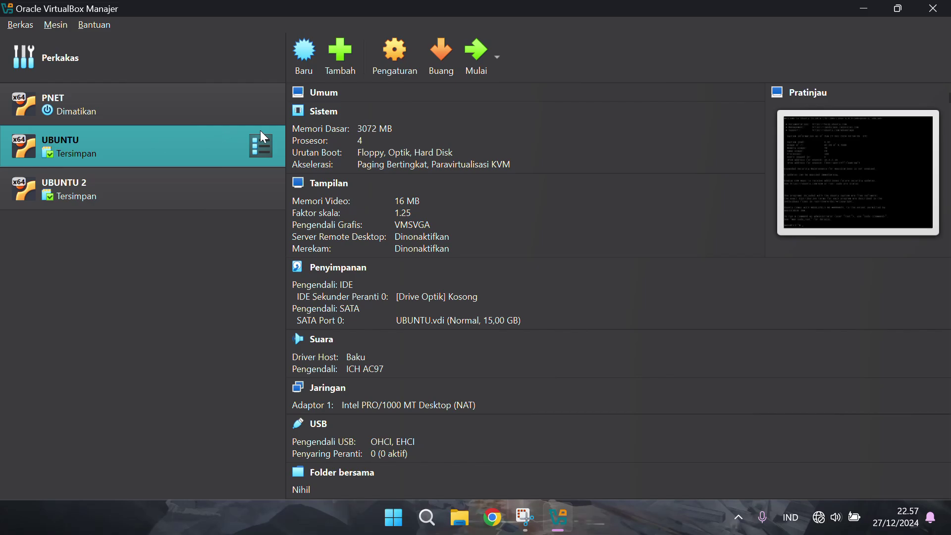
{"action": "left_click", "coordinate": [263, 155]}
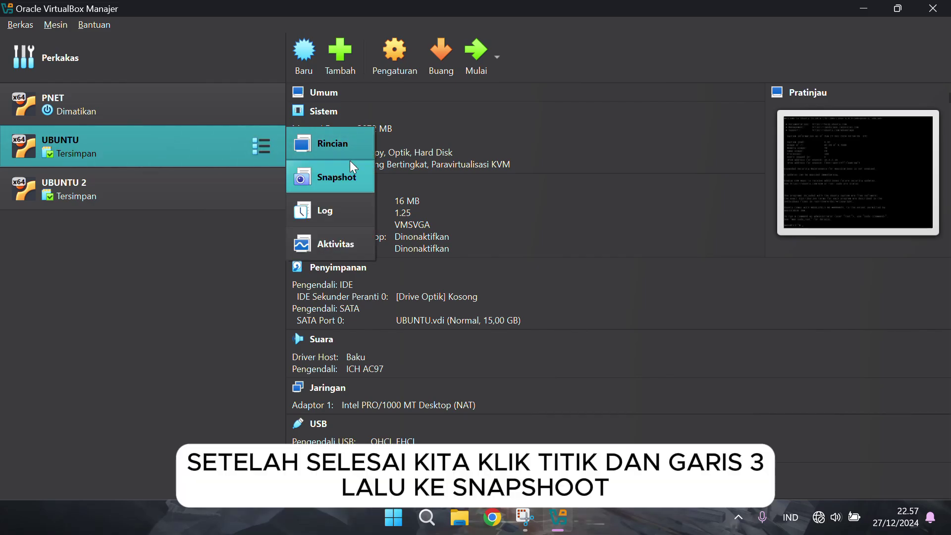
{"action": "right_click", "coordinate": [198, 151]}
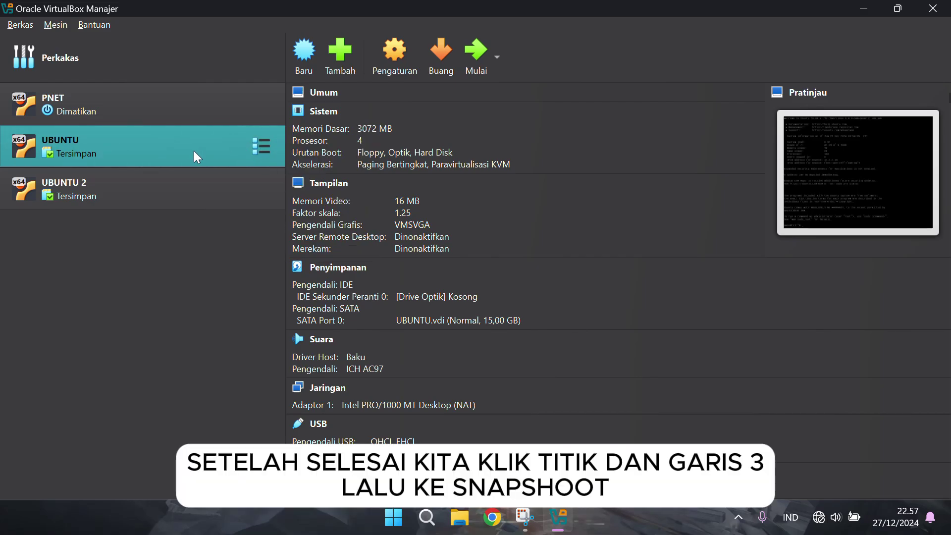
{"action": "right_click", "coordinate": [196, 151]}
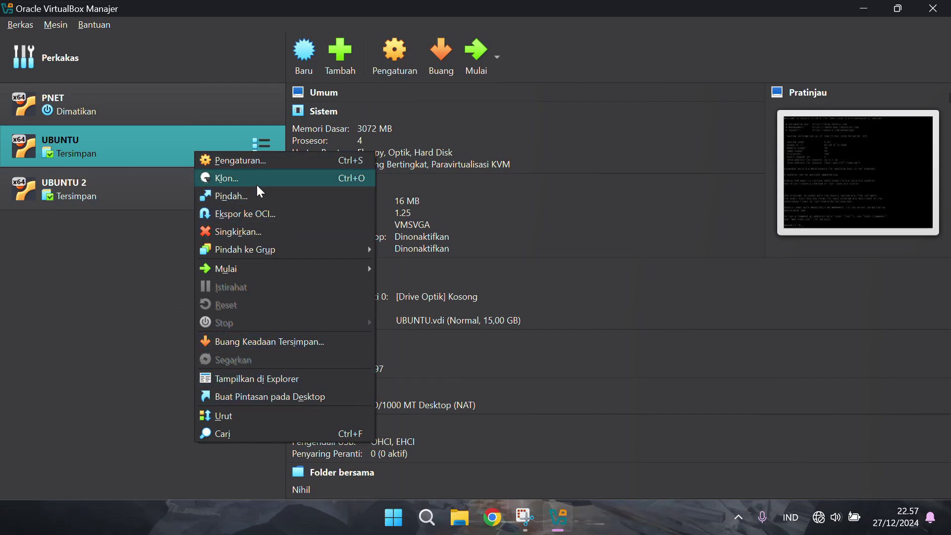
{"action": "left_click", "coordinate": [132, 251]}
{"action": "left_click", "coordinate": [262, 146]}
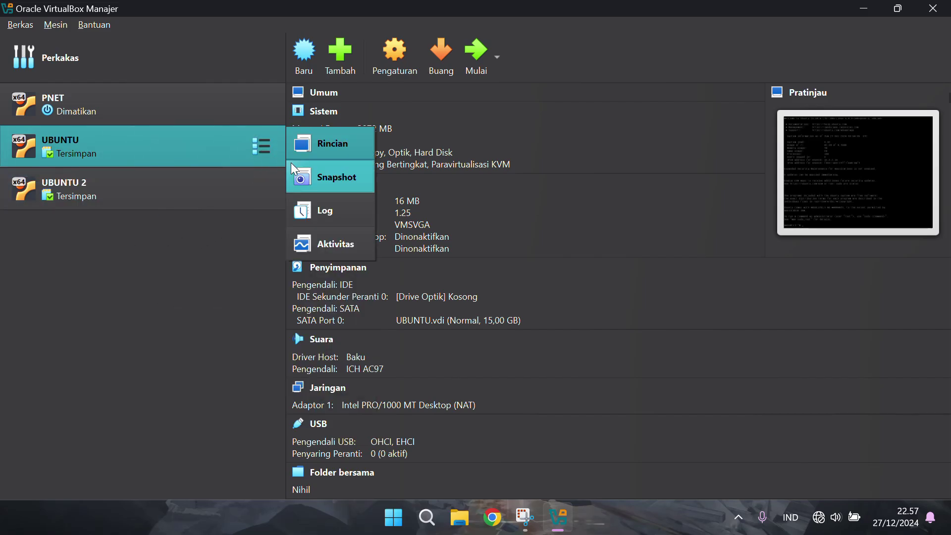
{"action": "left_click", "coordinate": [340, 174]}
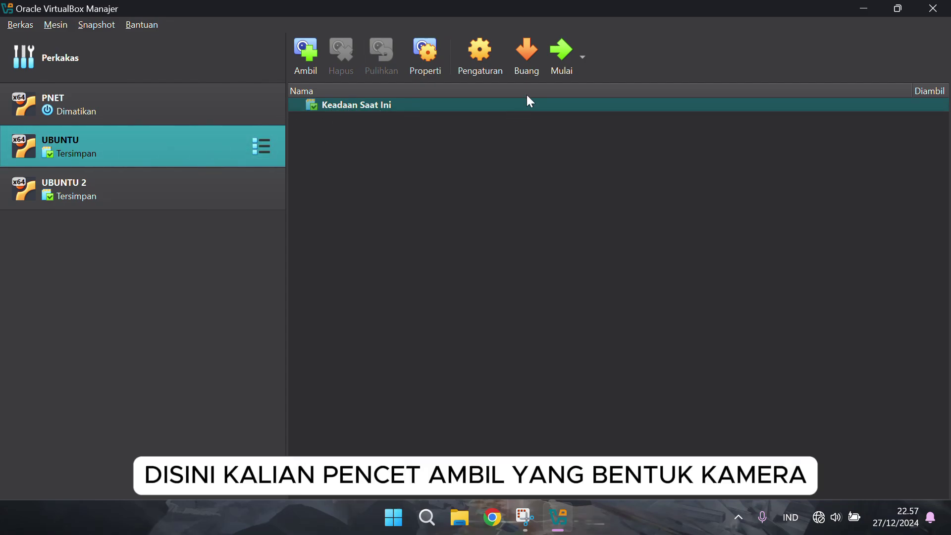
{"action": "left_click", "coordinate": [567, 63]}
Take a snapshot named 'stable' from the snapshot properties pane
{"action": "left_click", "coordinate": [425, 57]}
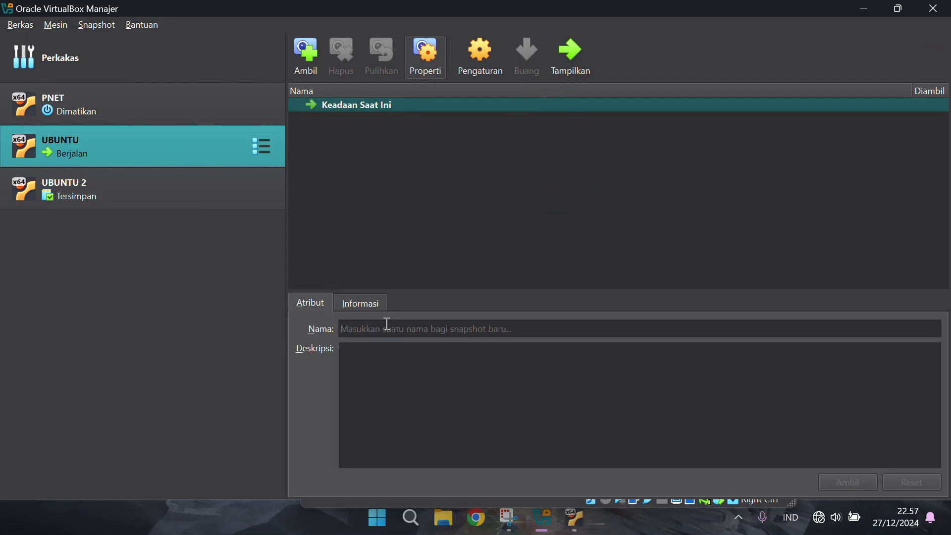
{"action": "left_click", "coordinate": [371, 303]}
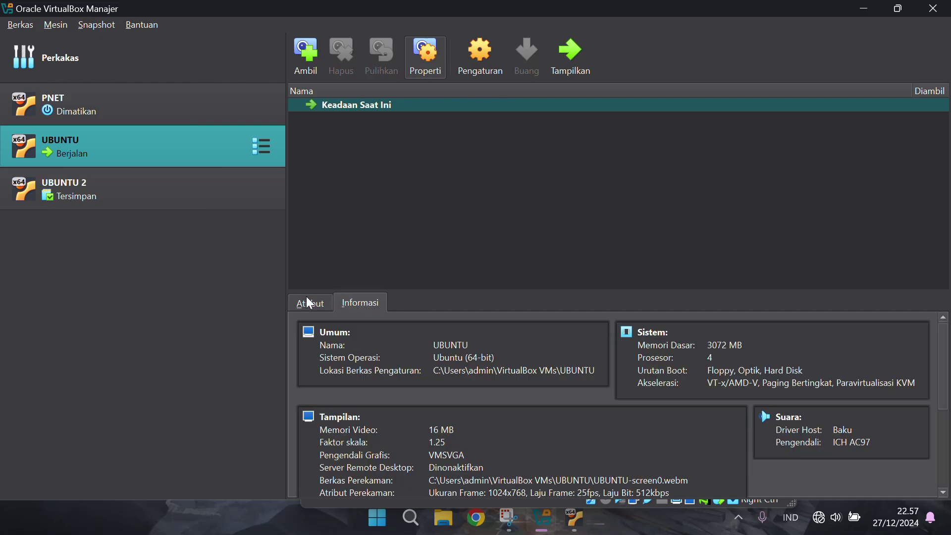
{"action": "left_click", "coordinate": [311, 303]}
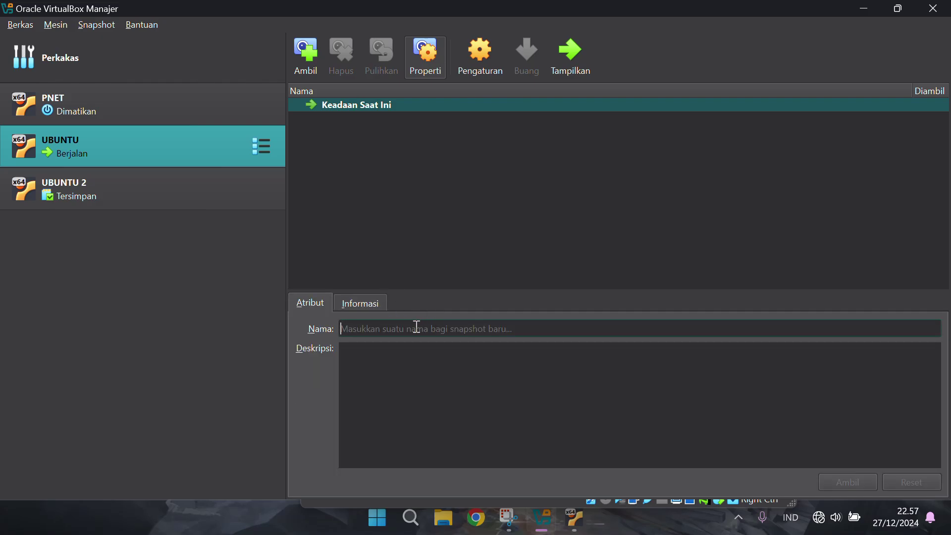
{"action": "type", "text": "stable"}
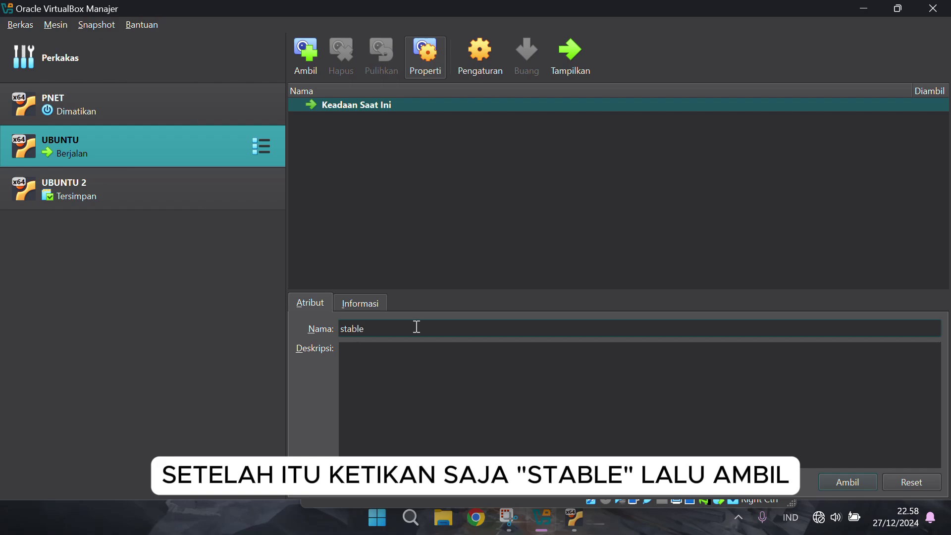
{"action": "left_click", "coordinate": [860, 483]}
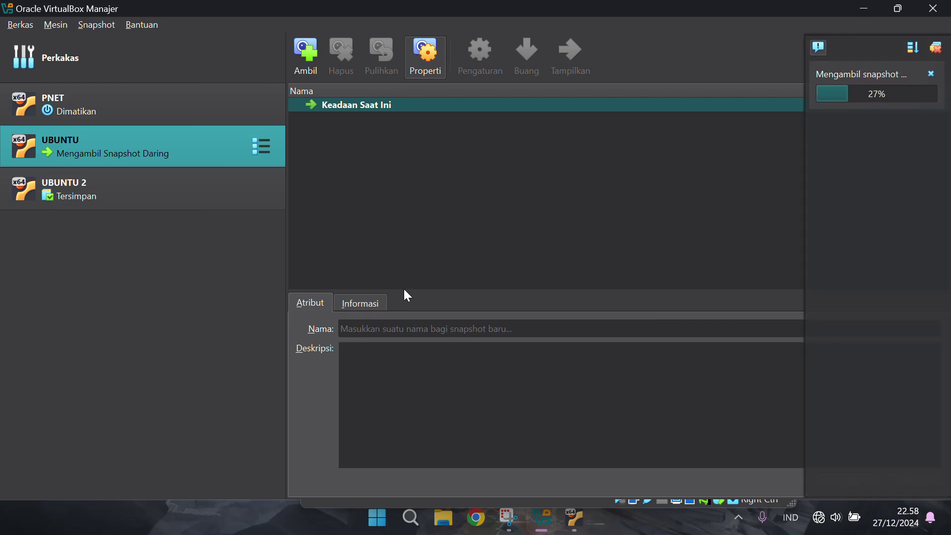
{"action": "left_click", "coordinate": [340, 303]}
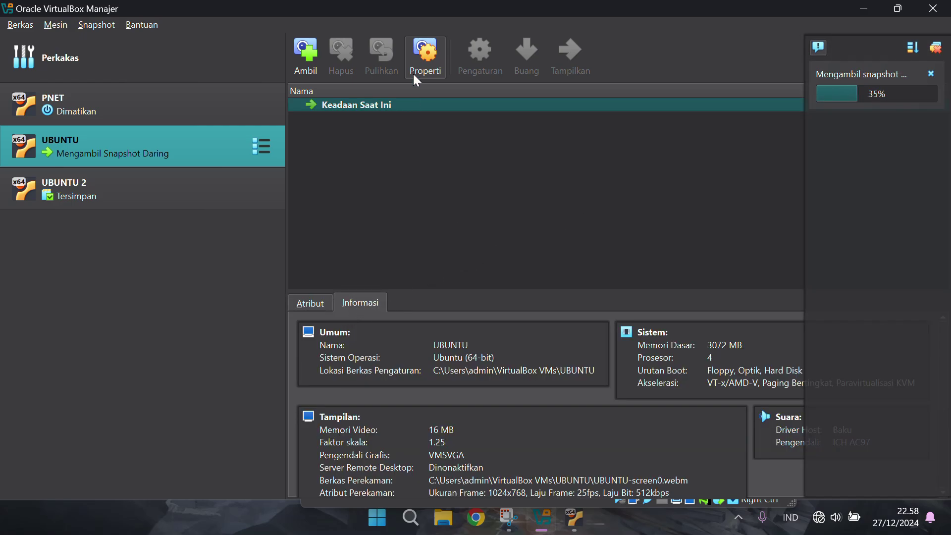
{"action": "left_click", "coordinate": [424, 55]}
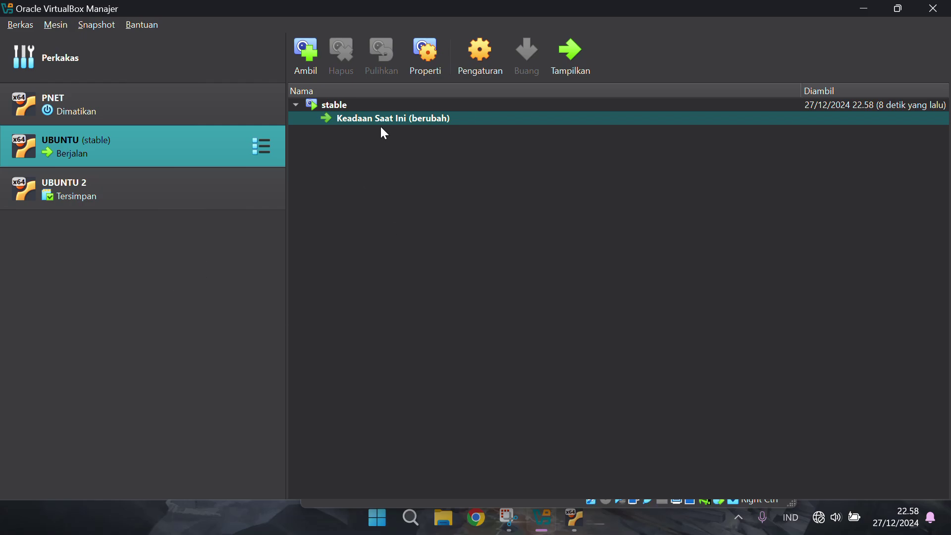
Bring the running UBUNTU window forward, dismiss its two notices, and reposition it at a fresh prompt
{"action": "left_click", "coordinate": [576, 63]}
{"action": "left_click", "coordinate": [775, 160]}
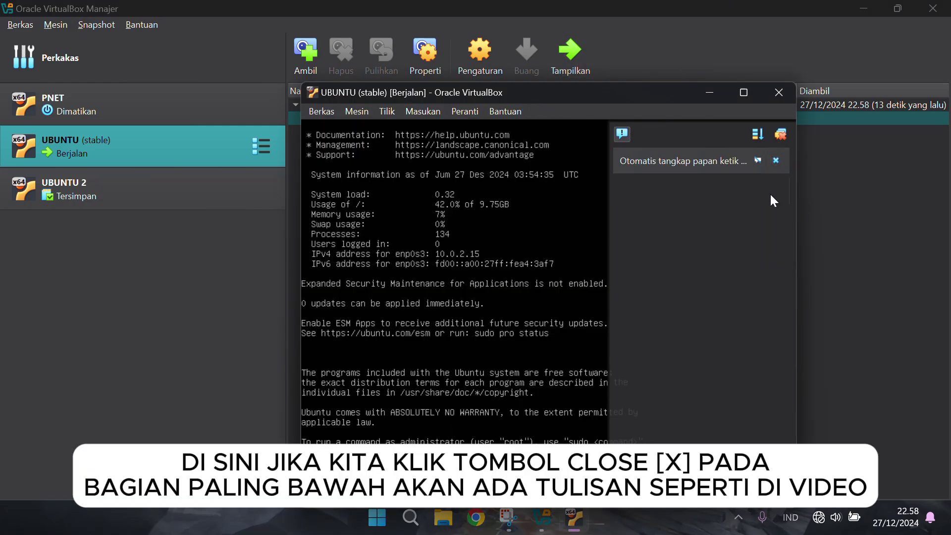
{"action": "left_click", "coordinate": [776, 160]}
{"action": "left_click_drag", "start_coordinate": [653, 92], "coordinate": [708, 27]}
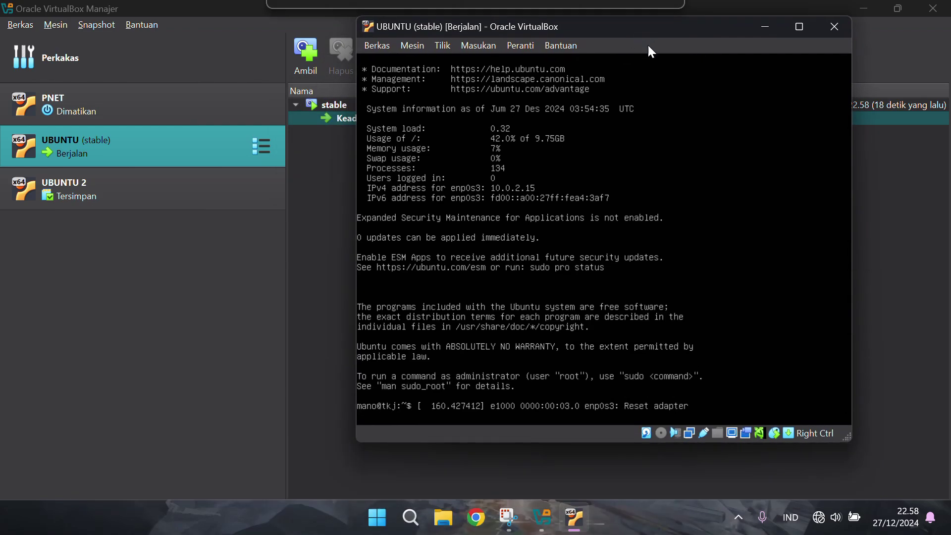
{"action": "left_click_drag", "start_coordinate": [647, 45], "coordinate": [648, 54]}
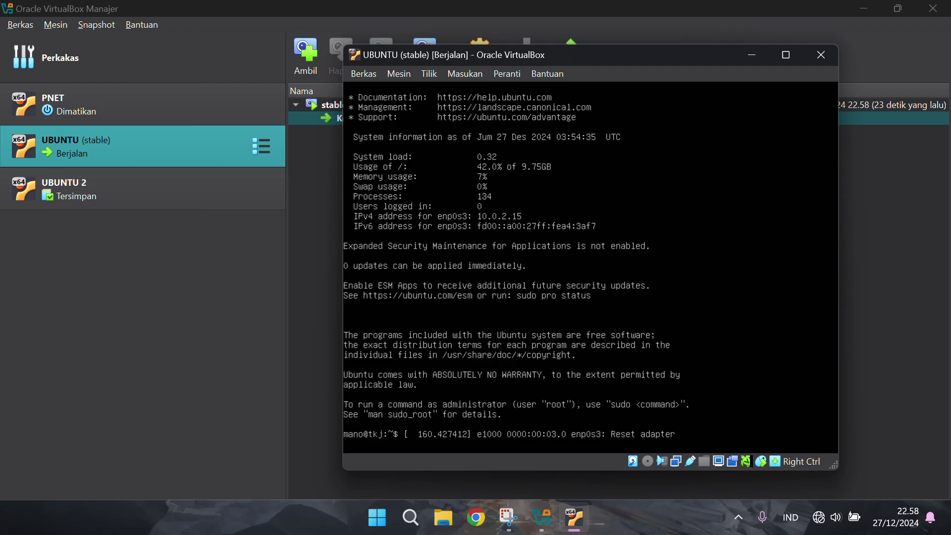
{"action": "key", "text": "Return"}
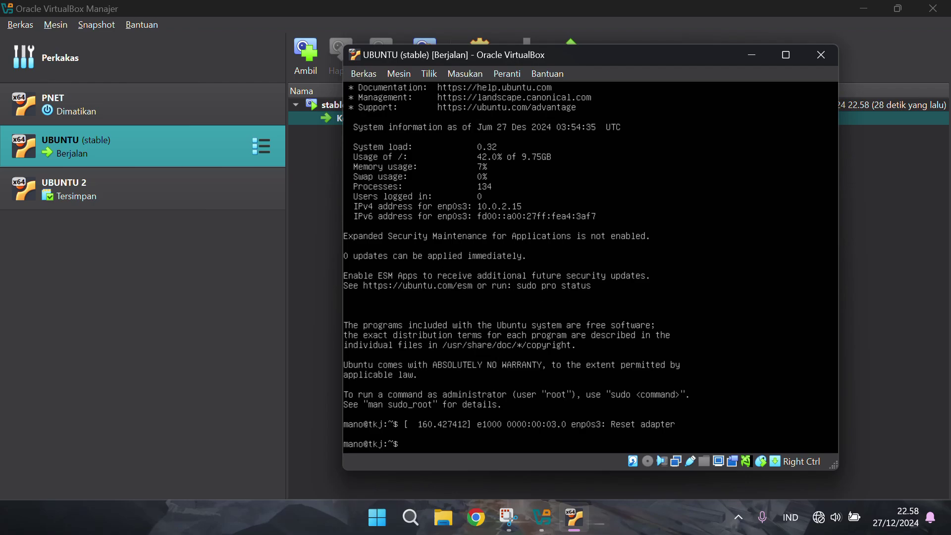
Open the close-machine options, then cancel, leaving the UBUNTU machine running
{"action": "left_click", "coordinate": [822, 52]}
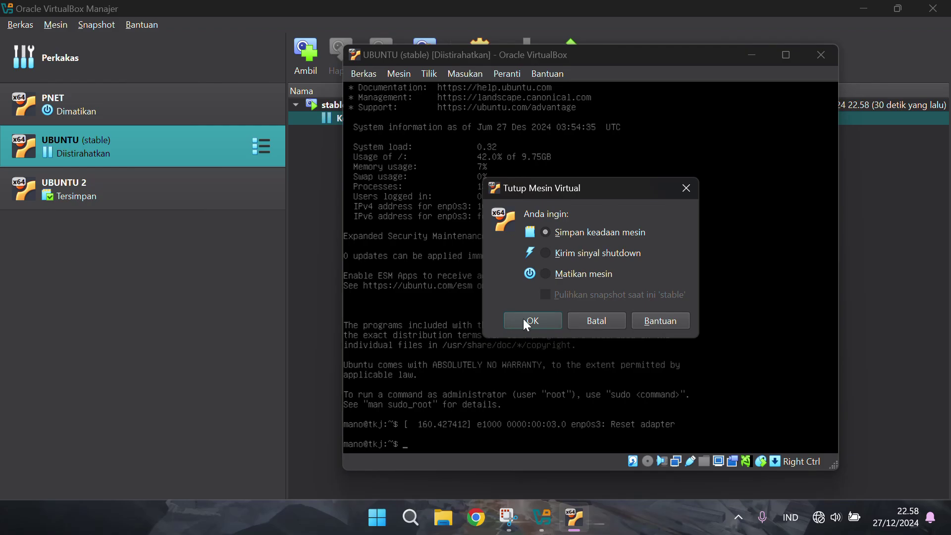
{"action": "left_click", "coordinate": [546, 273]}
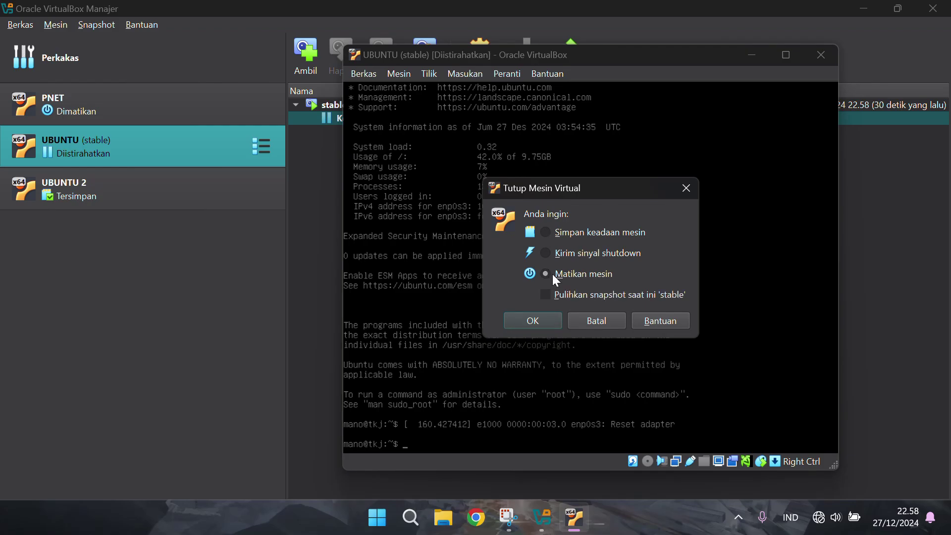
{"action": "left_click", "coordinate": [547, 231]}
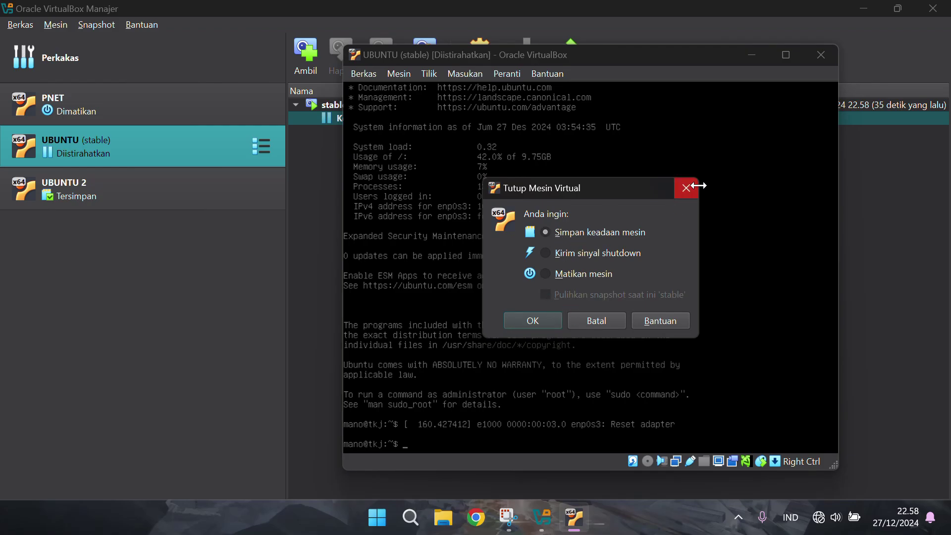
{"action": "left_click", "coordinate": [689, 187]}
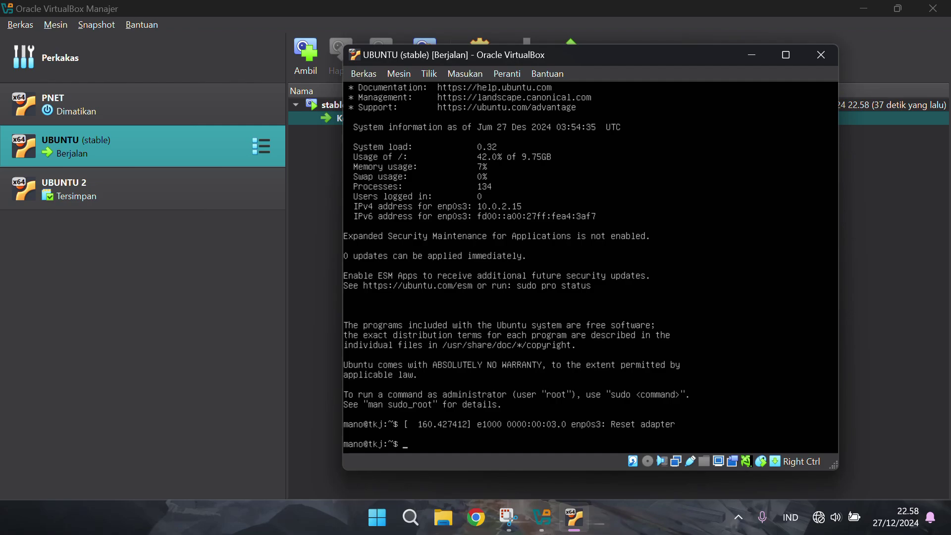
Create a.txt, b.txt and c.txt with touch, list them with ls, and maximize the VM window
{"action": "type", "text": "ls"}
{"action": "key", "text": "Return"}
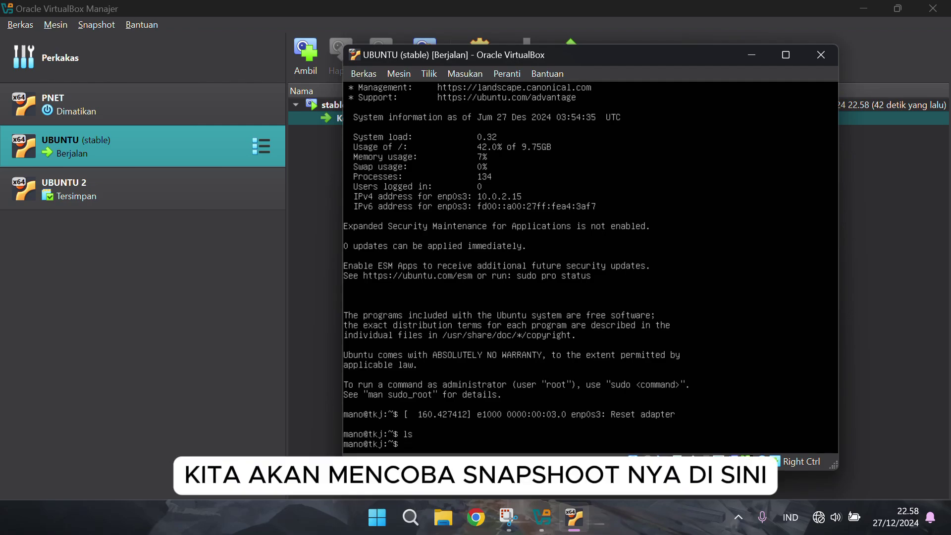
{"action": "type", "text": "touch"}
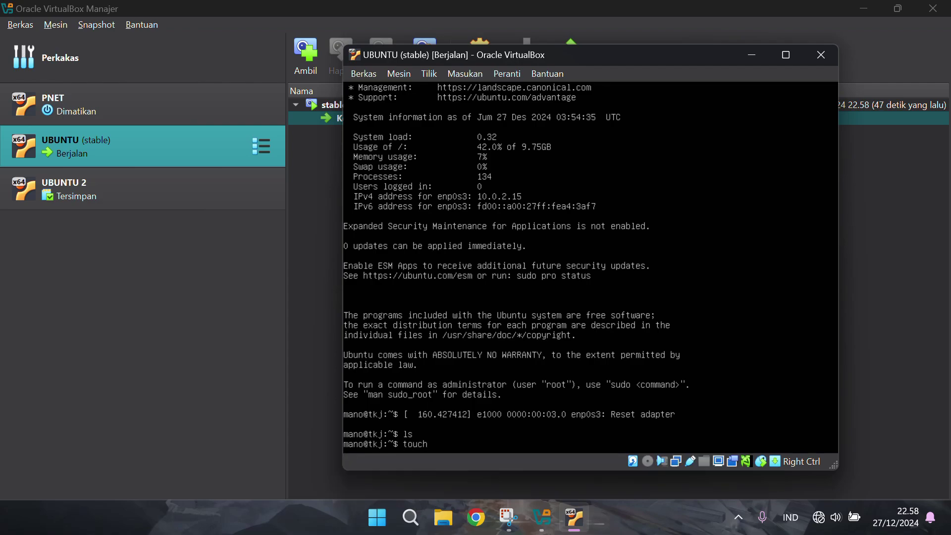
{"action": "type", "text": " a.txt b.txt"}
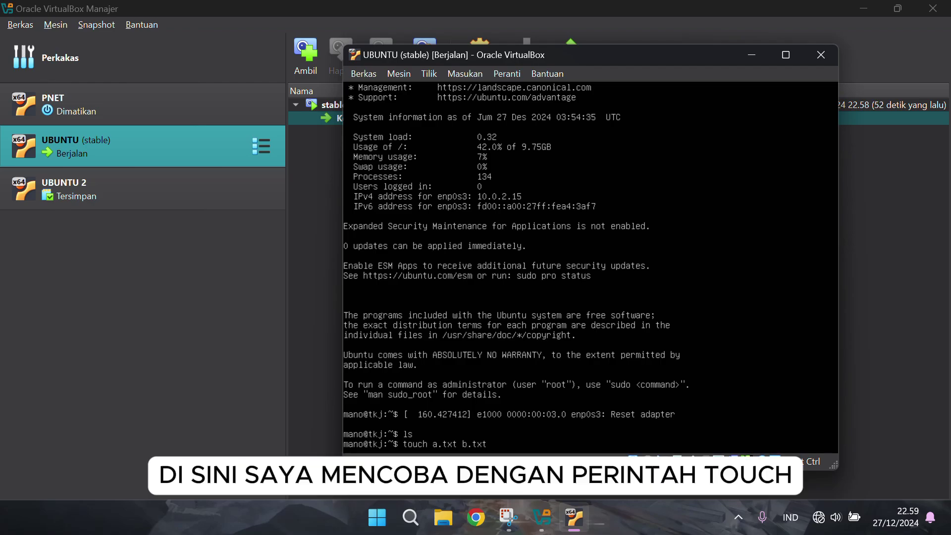
{"action": "type", "text": " c.txt"}
{"action": "key", "text": "Return"}
{"action": "type", "text": "ls"}
{"action": "key", "text": "Return"}
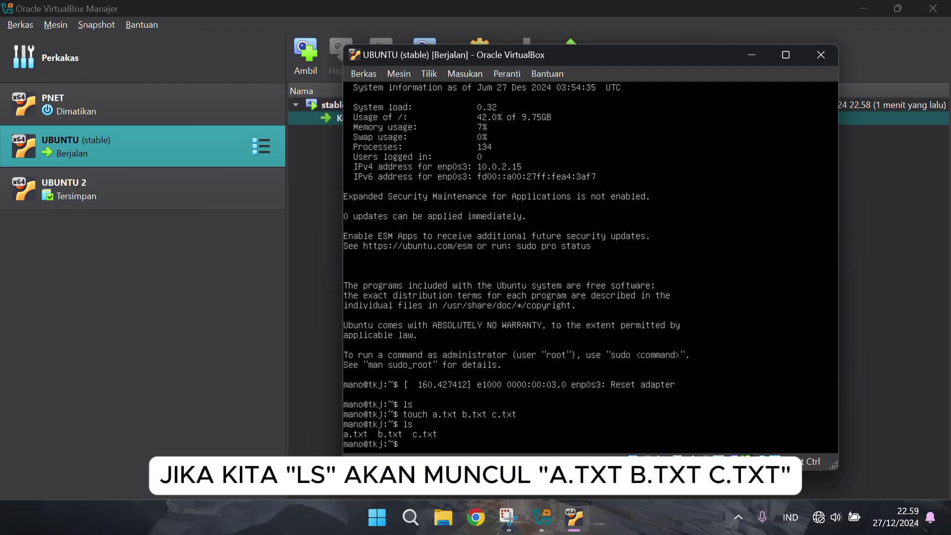
{"action": "left_click", "coordinate": [785, 54]}
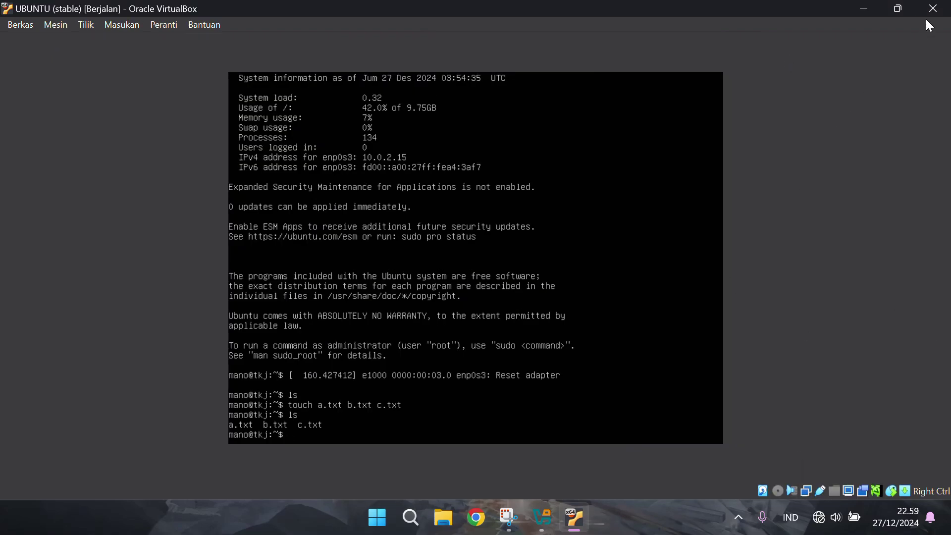
Restore the window size, then power off UBUNTU and restore the current 'stable' snapshot
{"action": "left_click", "coordinate": [901, 9]}
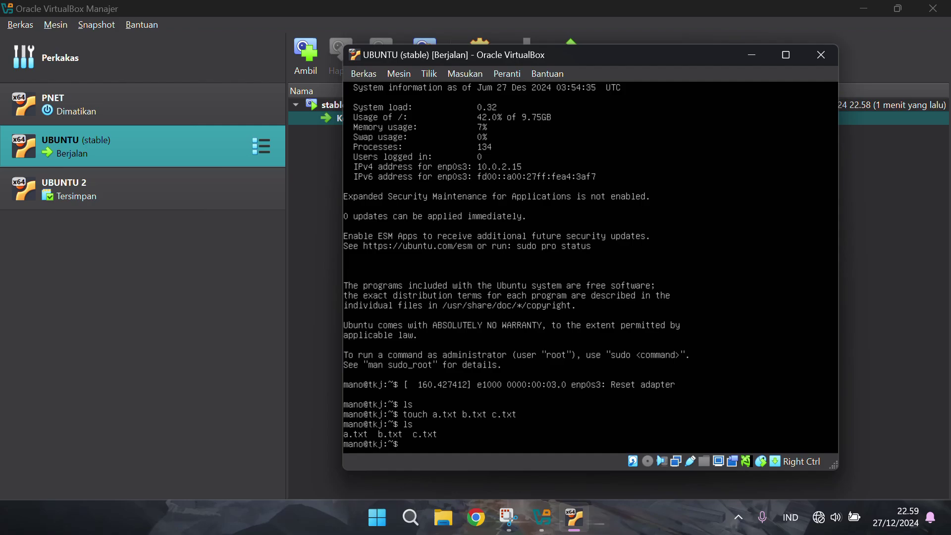
{"action": "left_click", "coordinate": [818, 56]}
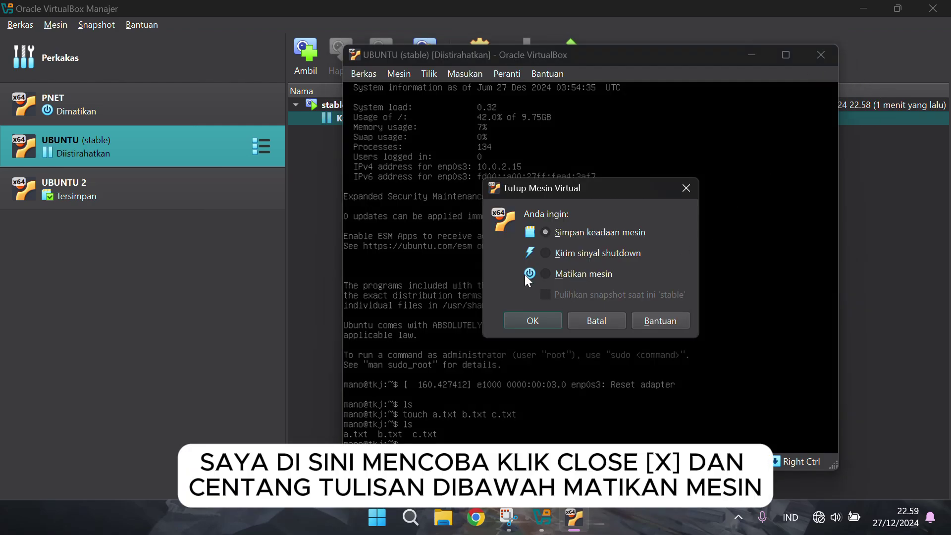
{"action": "left_click", "coordinate": [547, 274]}
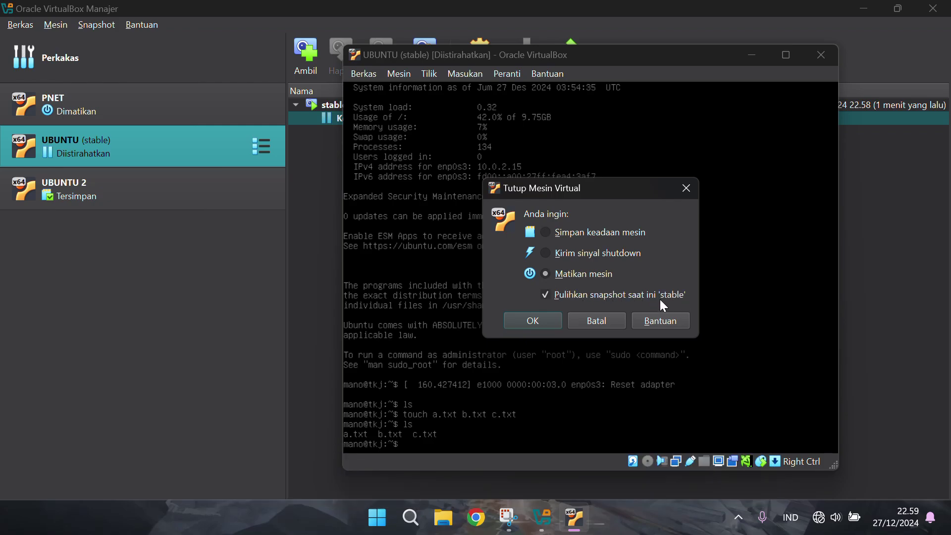
{"action": "left_click", "coordinate": [544, 322]}
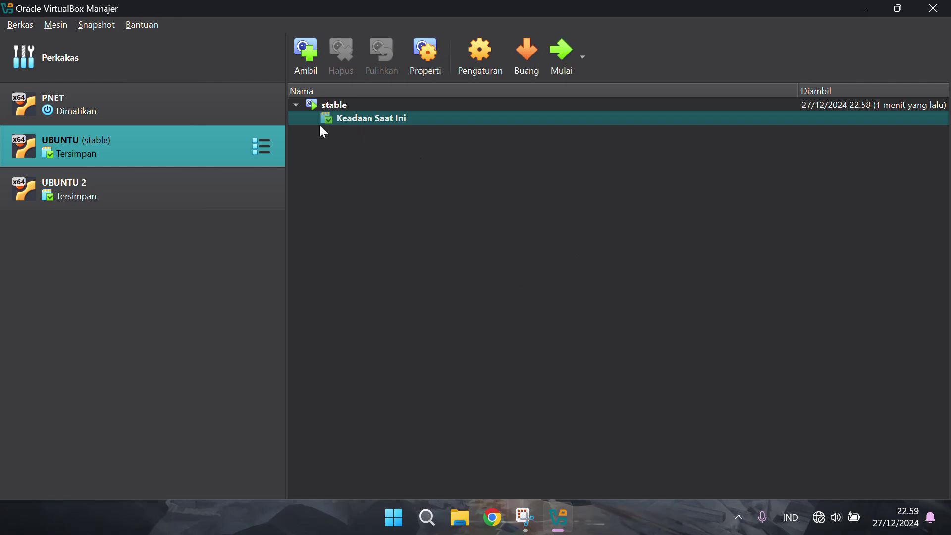
Start the restored UBUNTU machine, centre its window, and run ls to check the home folder
{"action": "left_click", "coordinate": [564, 59]}
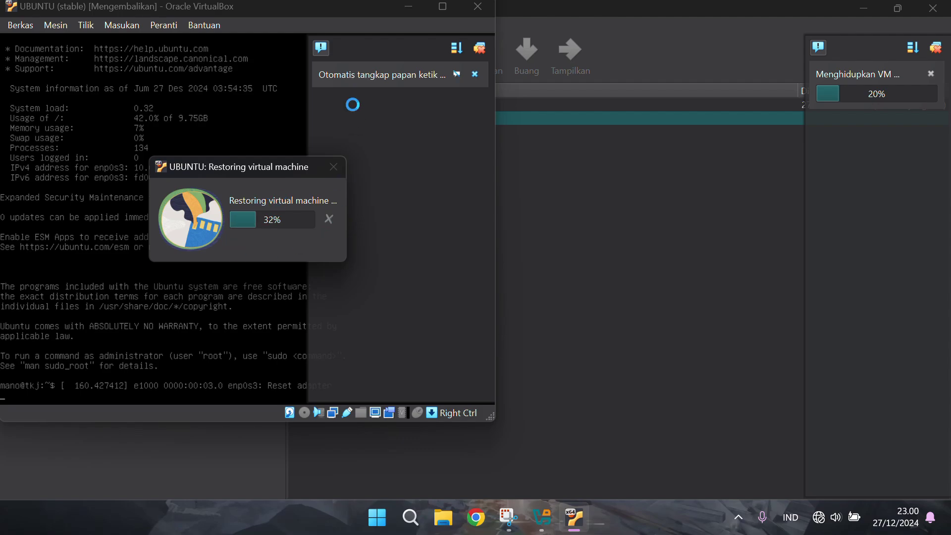
{"action": "left_click_drag", "start_coordinate": [246, 5], "coordinate": [481, 60]}
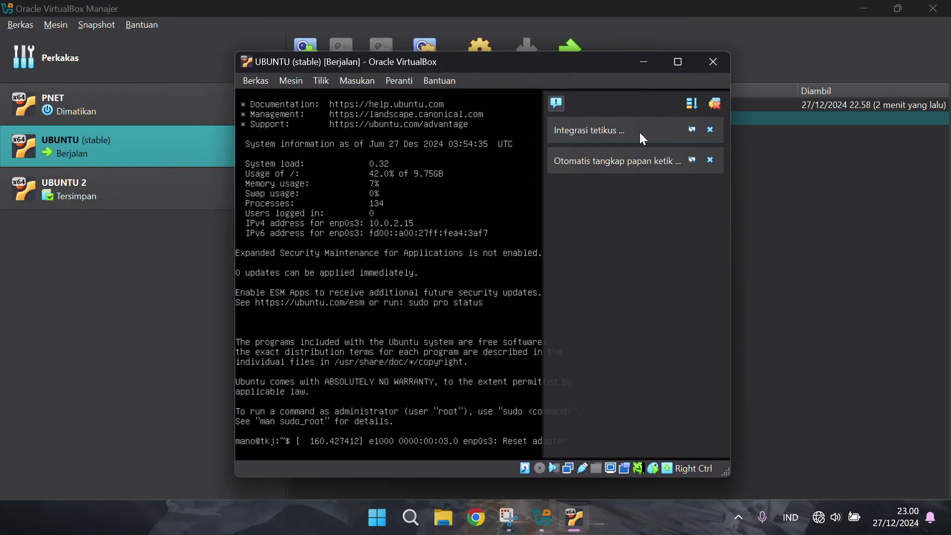
{"action": "left_click", "coordinate": [713, 104]}
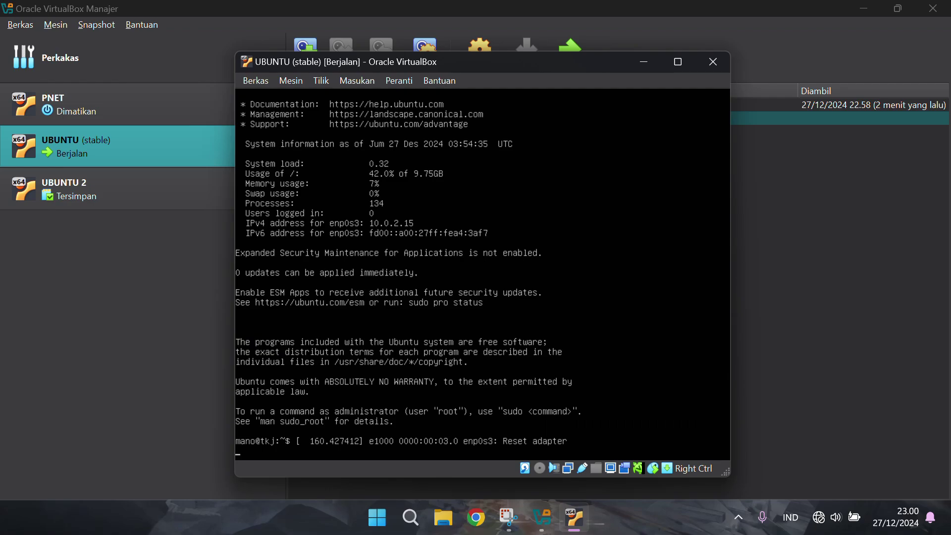
{"action": "key", "text": "Return"}
{"action": "type", "text": "ls"}
{"action": "key", "text": "Return"}
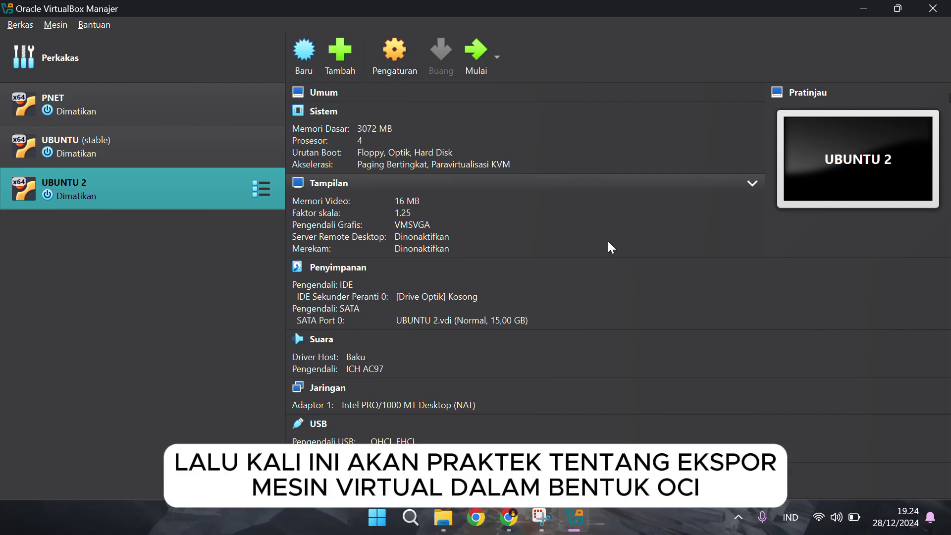
Start exporting UBUNTU 2, dismiss the cloud failure notice, and choose Open Virtualization Format 0.9
{"action": "right_click", "coordinate": [161, 189]}
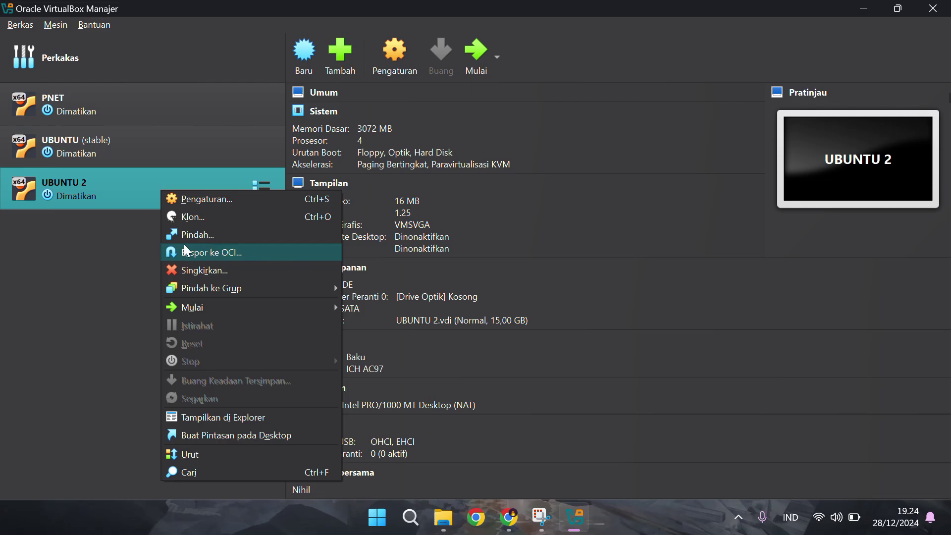
{"action": "left_click", "coordinate": [233, 254]}
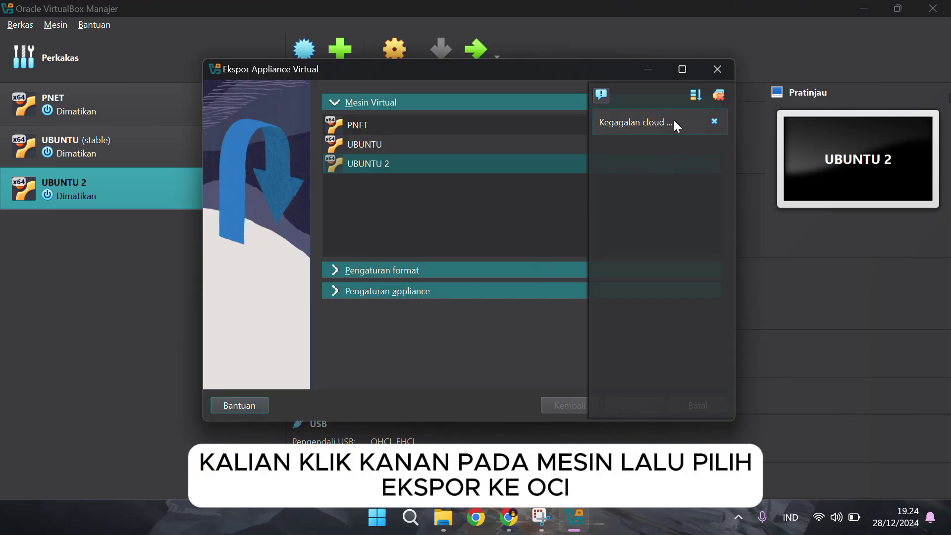
{"action": "left_click", "coordinate": [675, 122]}
{"action": "left_click", "coordinate": [715, 122]}
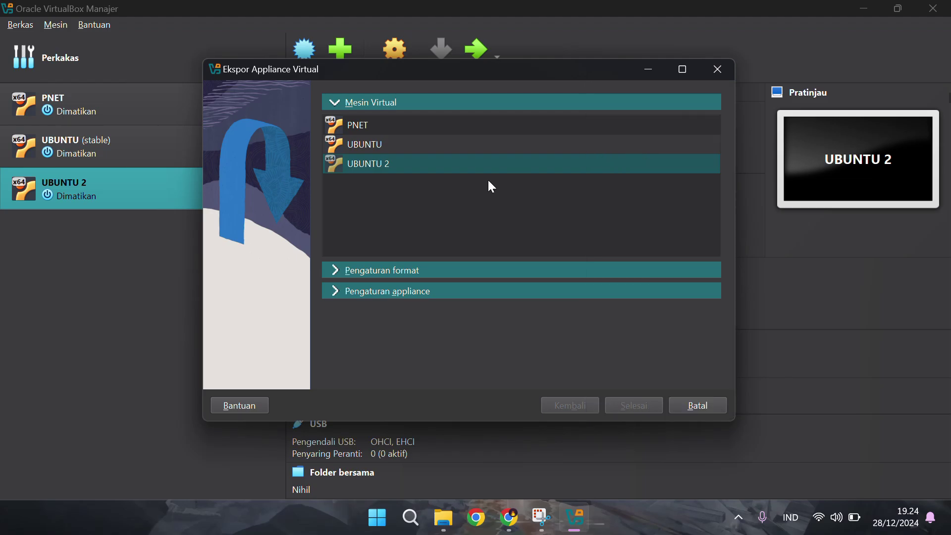
{"action": "left_click", "coordinate": [386, 268]}
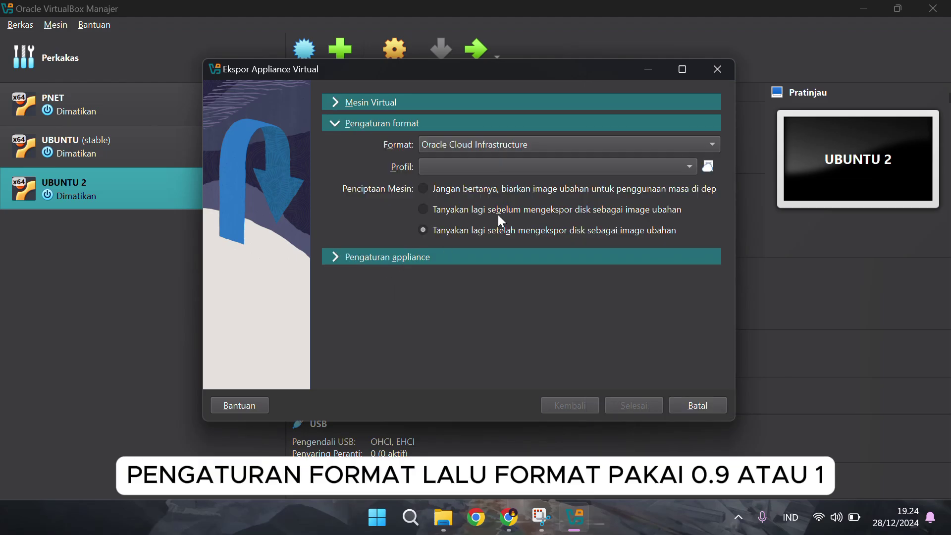
{"action": "left_click", "coordinate": [578, 143]}
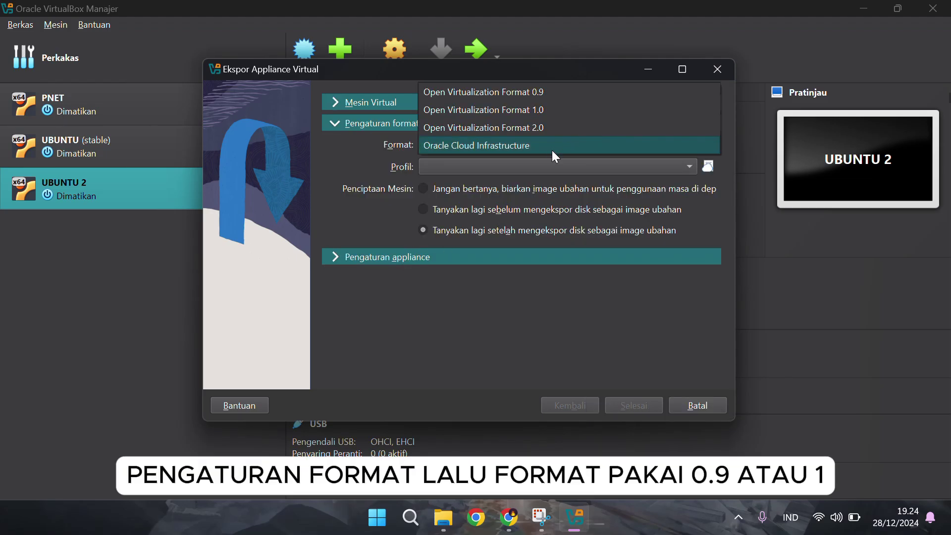
{"action": "left_click", "coordinate": [585, 93]}
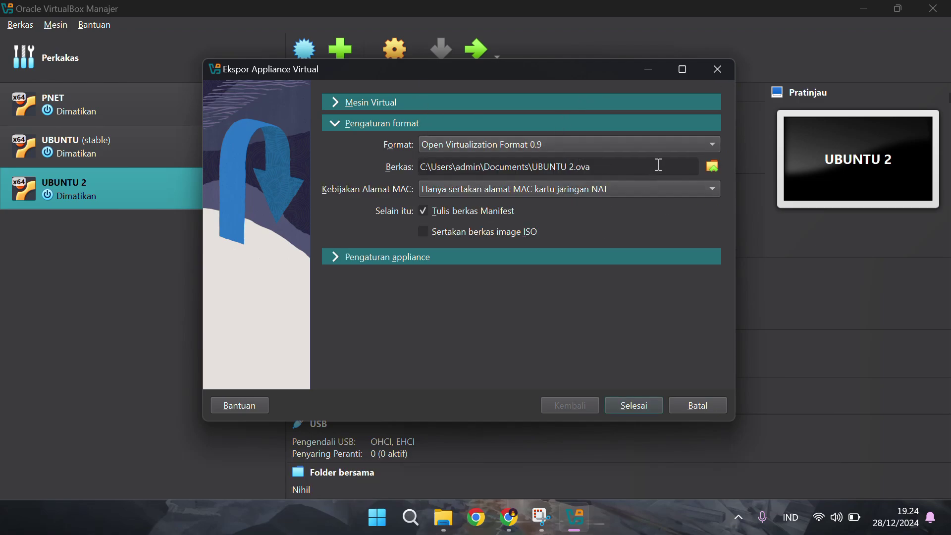
Set the YOUTUBE folder as the save location, reselect the OVF version, and start the export
{"action": "left_click", "coordinate": [713, 168]}
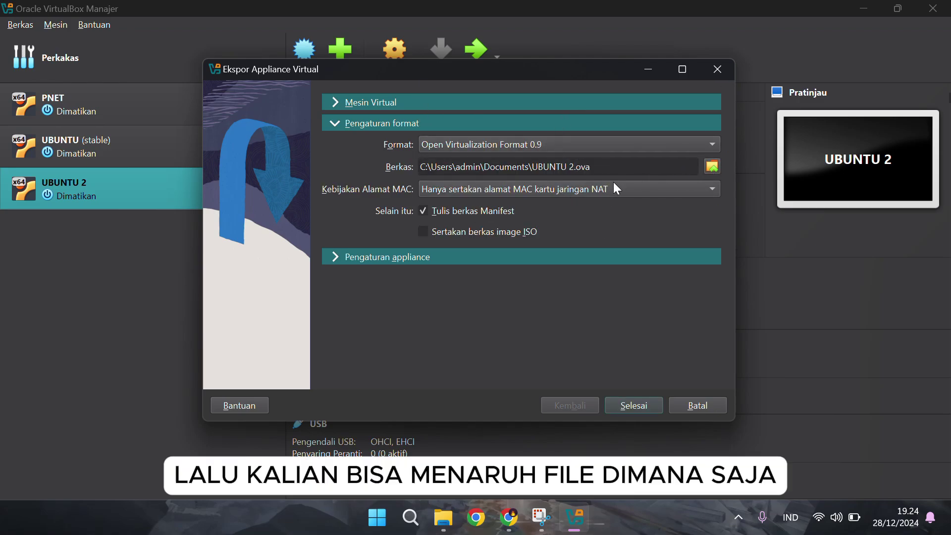
{"action": "scroll", "coordinate": [277, 282], "scroll_direction": "down", "scroll_amount": 5}
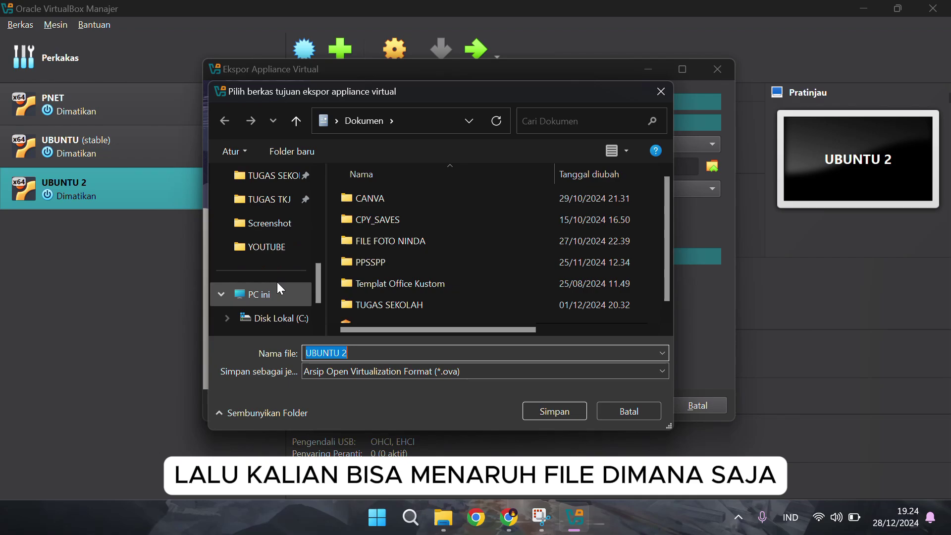
{"action": "left_click", "coordinate": [287, 247]}
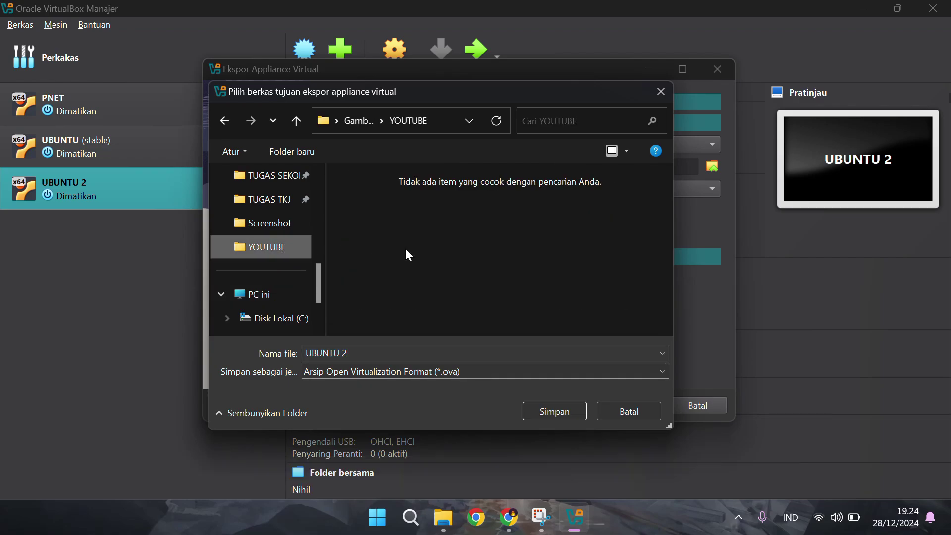
{"action": "left_click", "coordinate": [567, 412]}
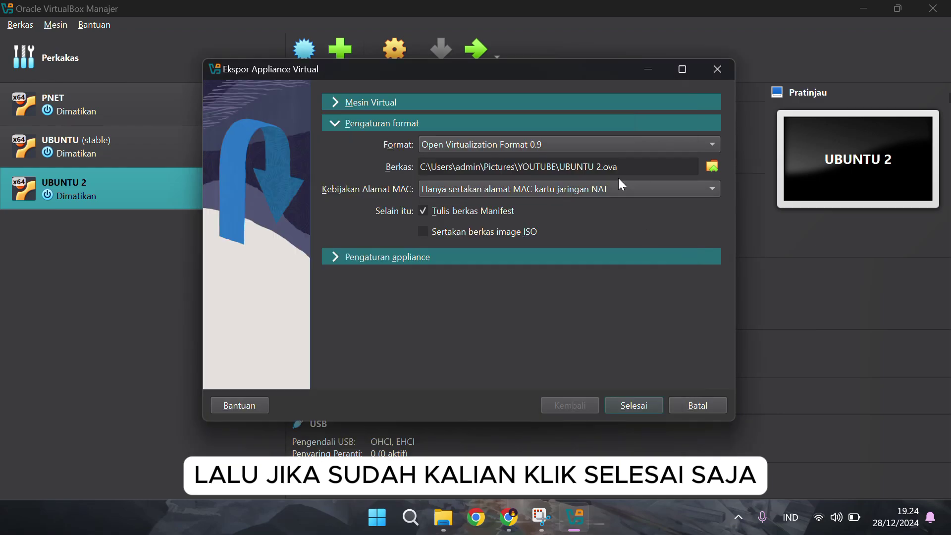
{"action": "left_click", "coordinate": [679, 143]}
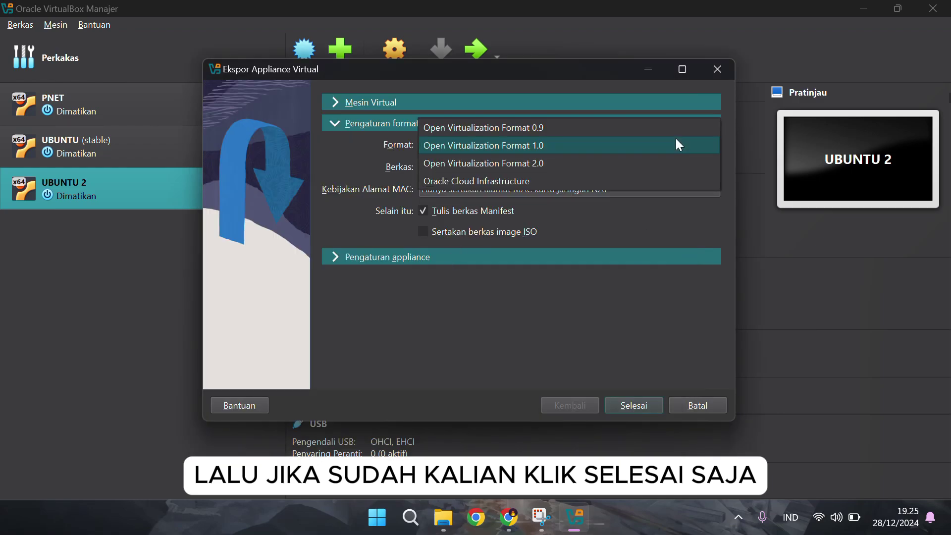
{"action": "left_click", "coordinate": [664, 127]}
{"action": "left_click", "coordinate": [640, 403]}
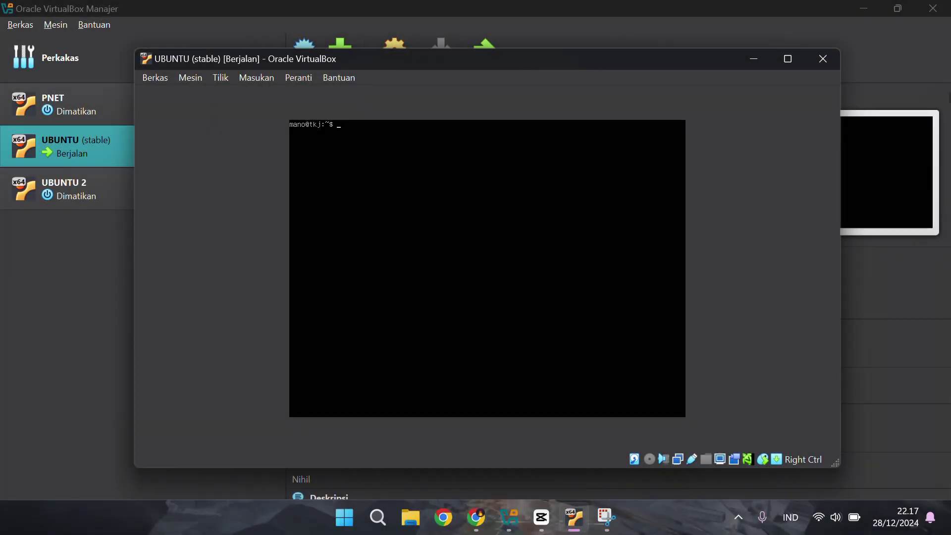
Switch to a root shell with sudo -i and the password, listing files before and after
{"action": "type", "text": "ls"}
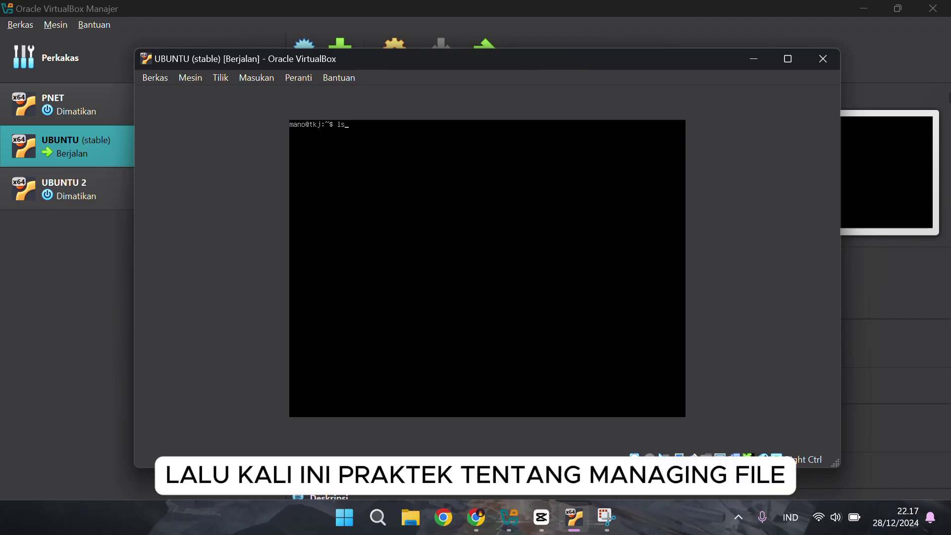
{"action": "key", "text": "Return"}
{"action": "type", "text": "sudo -i"}
{"action": "key", "text": "Return"}
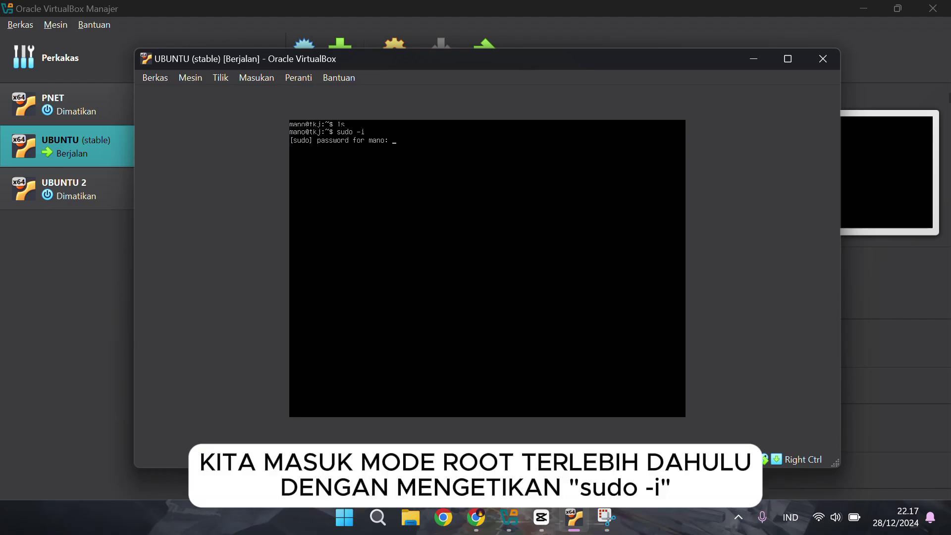
{"action": "key", "text": "Return"}
{"action": "type", "text": "ls"}
{"action": "key", "text": "Return"}
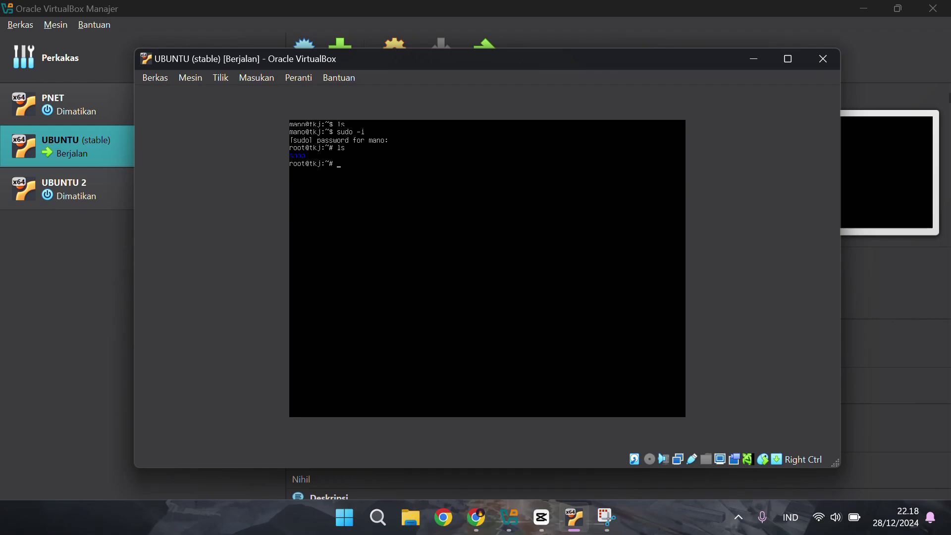
Create a home directory in root's home and confirm it with ls
{"action": "type", "text": "mkdir home"}
{"action": "key", "text": "Return"}
{"action": "type", "text": "ls"}
{"action": "key", "text": "Return"}
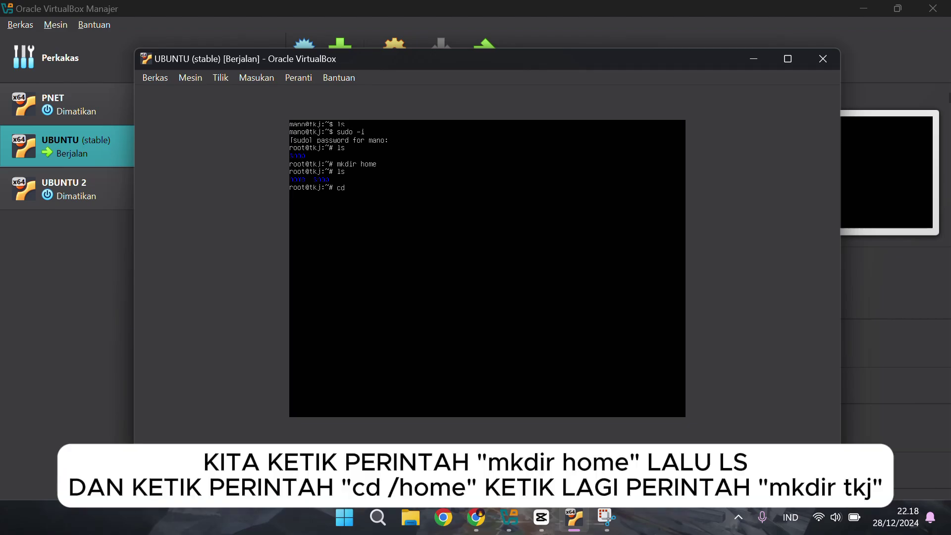
Move into /home, create a tkj directory there, and confirm it with ls
{"action": "type", "text": "cd /home"}
{"action": "key", "text": "Return"}
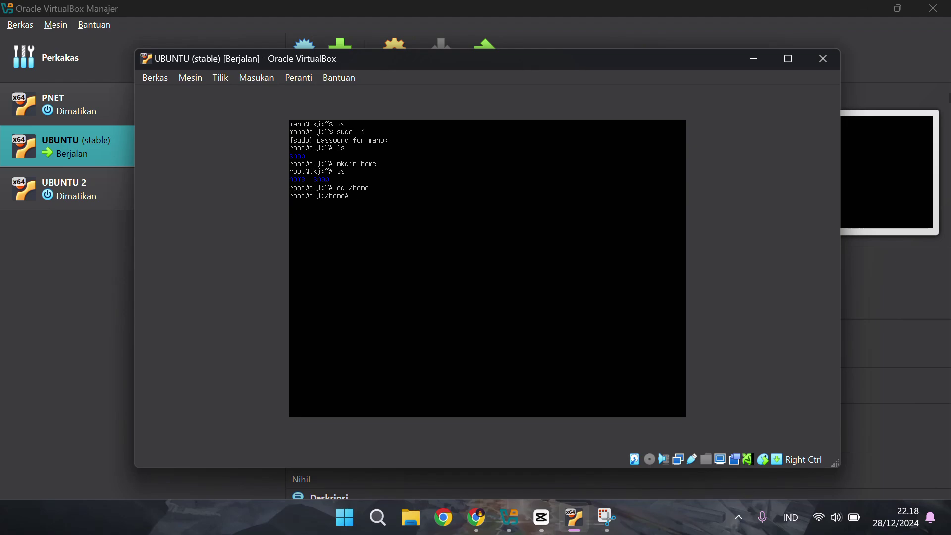
{"action": "key", "text": "Return"}
{"action": "type", "text": "mkdir tkj"}
{"action": "key", "text": "Return"}
{"action": "type", "text": "ls"}
{"action": "key", "text": "Return"}
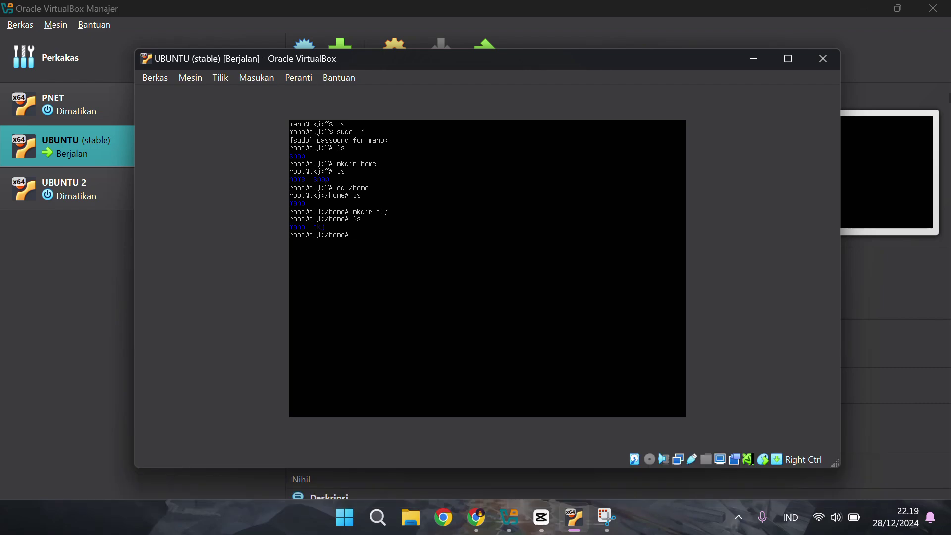
Enter tkj and create the directories A, B and C there
{"action": "type", "text": "cd tkj"}
{"action": "key", "text": "Return"}
{"action": "type", "text": "mkdir A B C"}
{"action": "key", "text": "Return"}
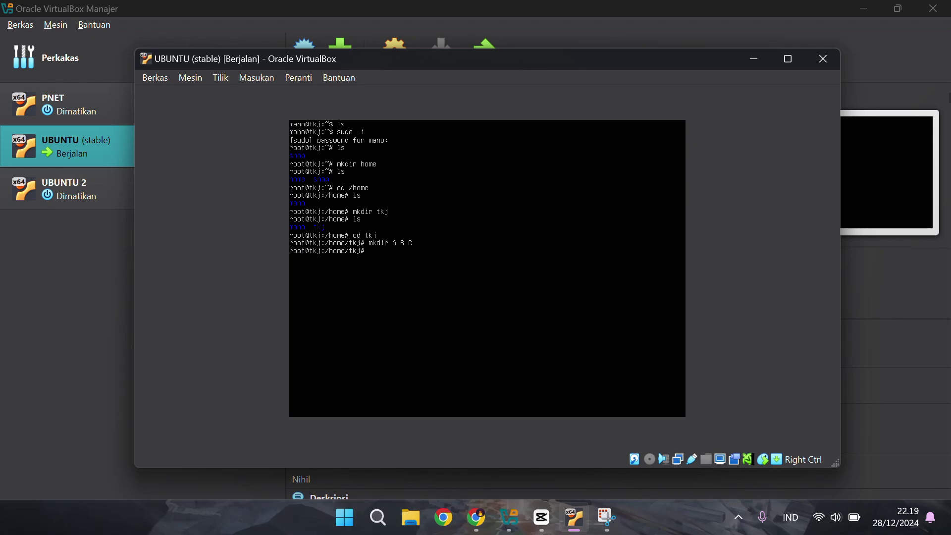
{"action": "key", "text": "Return"}
Inside folder A, create A1 and A2 and list them
{"action": "type", "text": "cd A"}
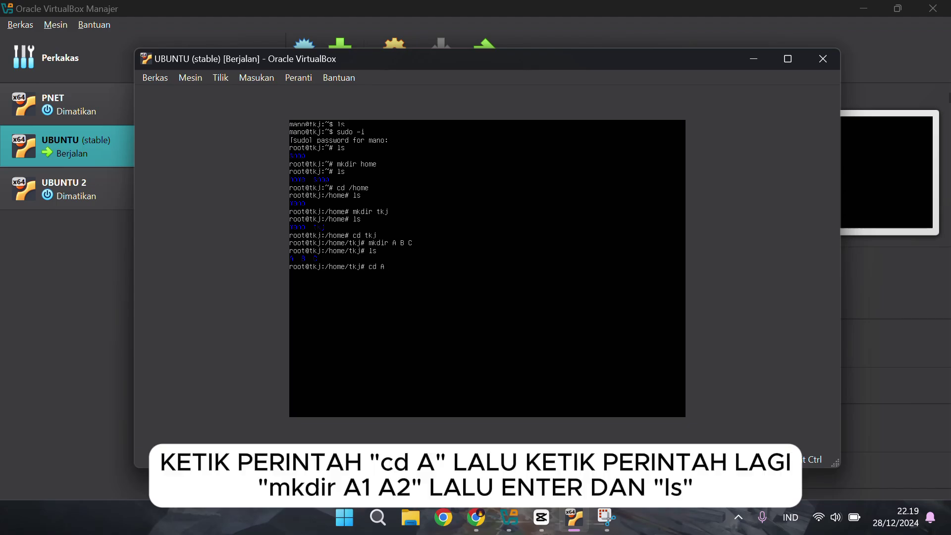
{"action": "key", "text": "Return"}
{"action": "type", "text": "mkdir A1 A2"}
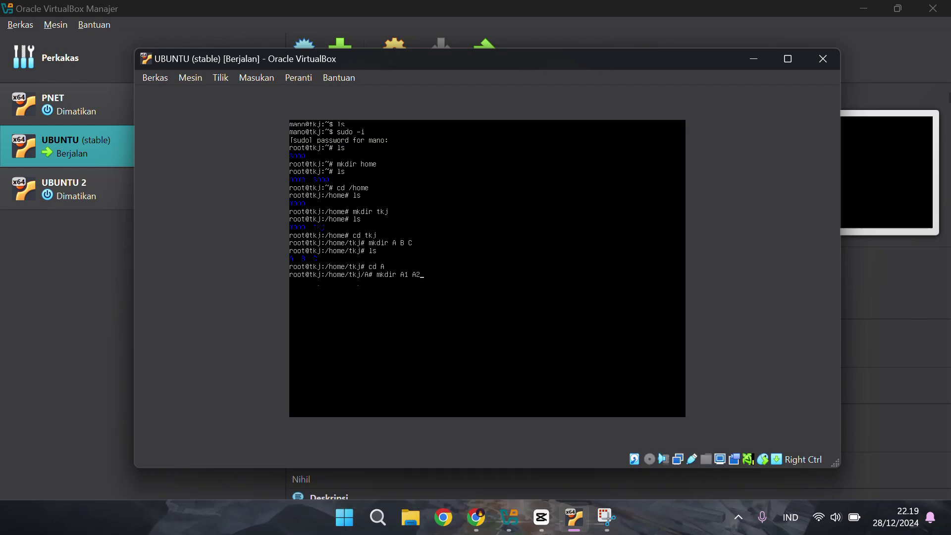
{"action": "key", "text": "Return"}
{"action": "type", "text": "ls"}
{"action": "key", "text": "Return"}
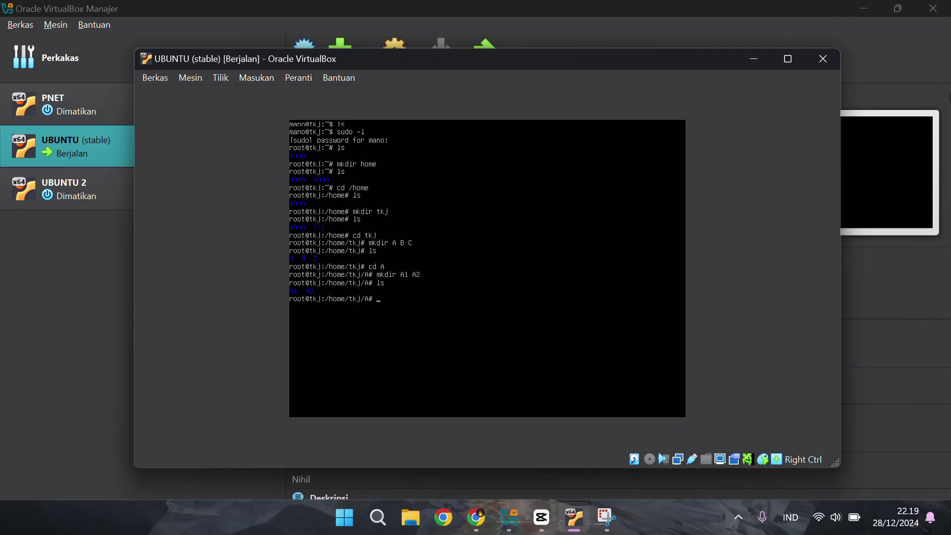
Scale the VM display to 125% and enlarge the VM window
{"action": "left_click", "coordinate": [218, 79]}
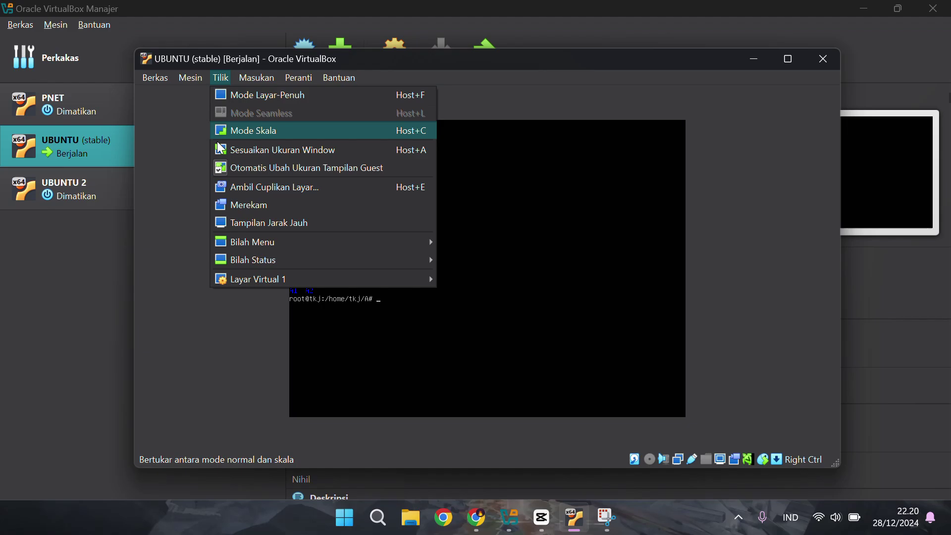
{"action": "mouse_move", "coordinate": [244, 279]}
{"action": "left_click", "coordinate": [570, 401]}
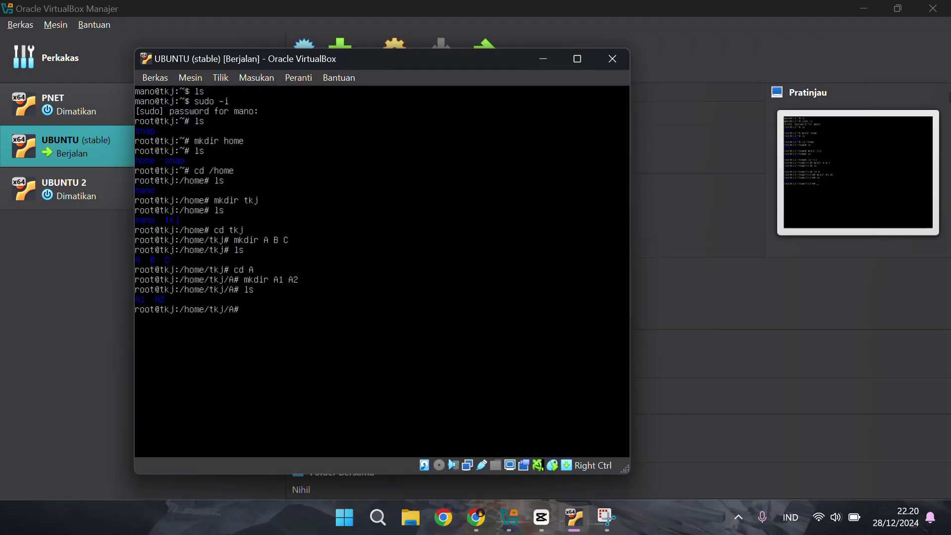
{"action": "left_click_drag", "start_coordinate": [630, 472], "coordinate": [795, 488]}
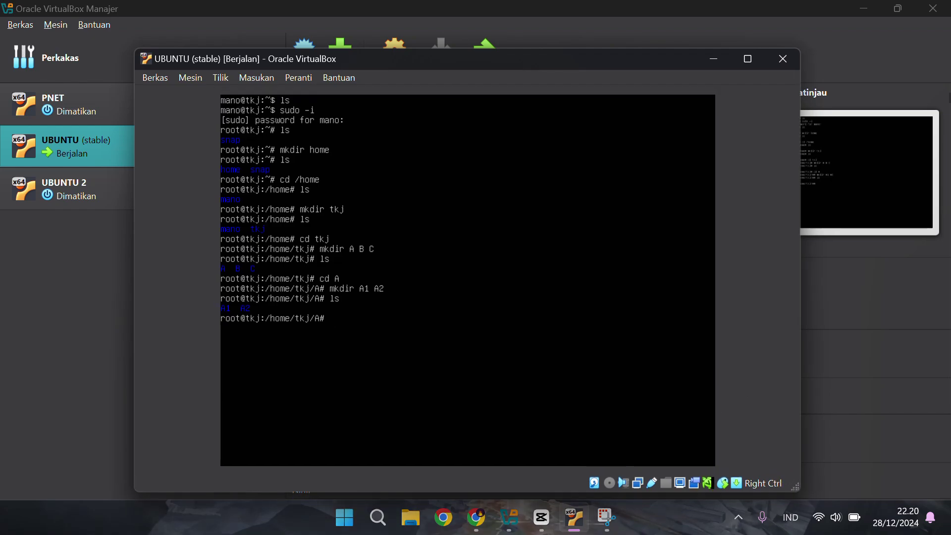
Create folders B1 and B2 in /home/tkj/B and list them
{"action": "type", "text": "cd /home/tkj/"}
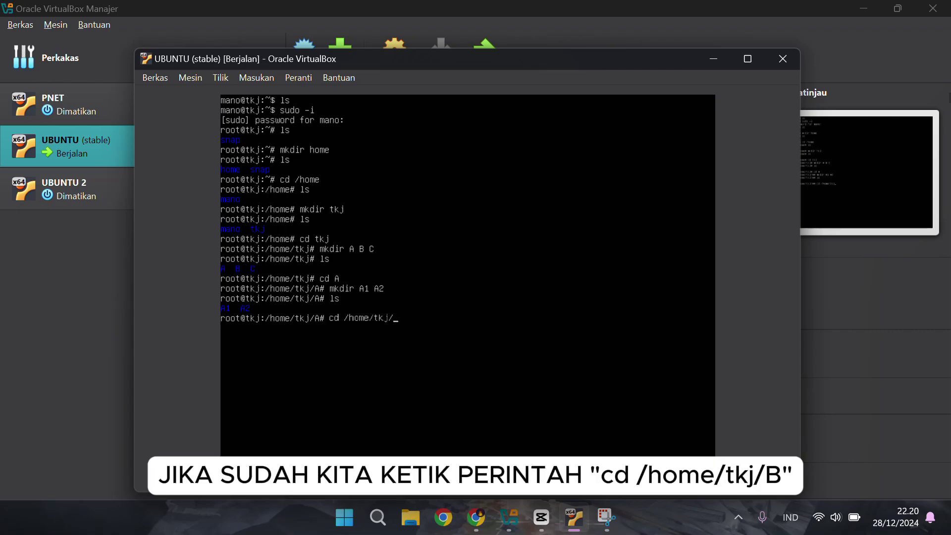
{"action": "type", "text": "B"}
{"action": "key", "text": "Return"}
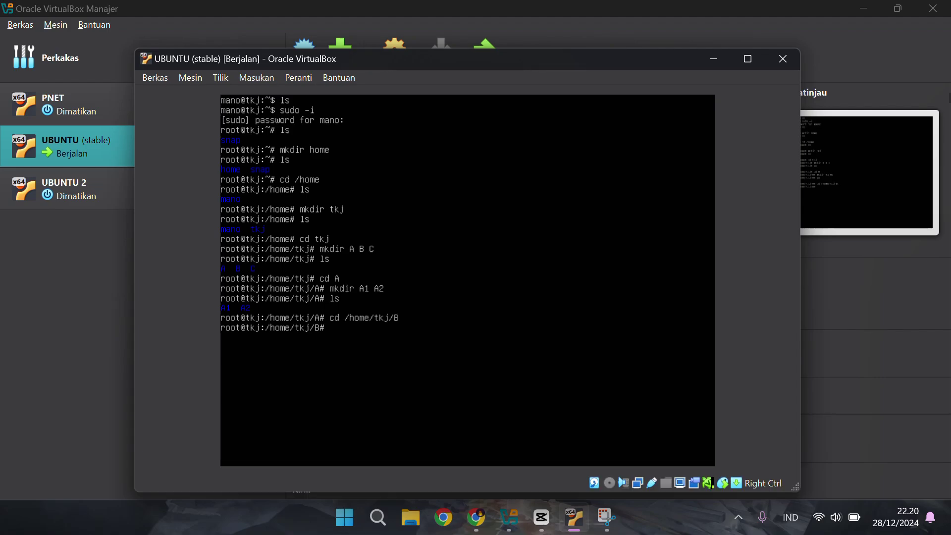
{"action": "type", "text": "mkdir"}
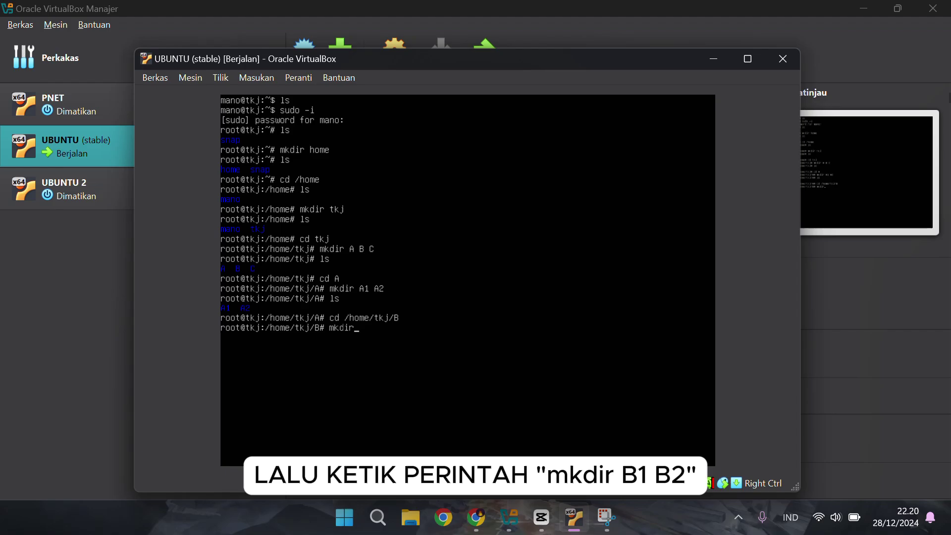
{"action": "type", "text": " B1 B2"}
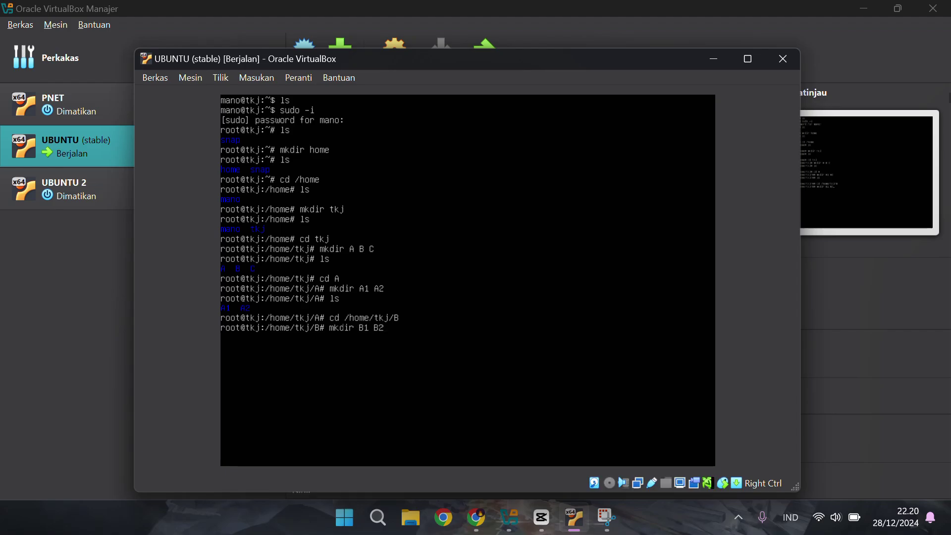
{"action": "key", "text": "Return"}
{"action": "type", "text": "ls"}
{"action": "key", "text": "Return"}
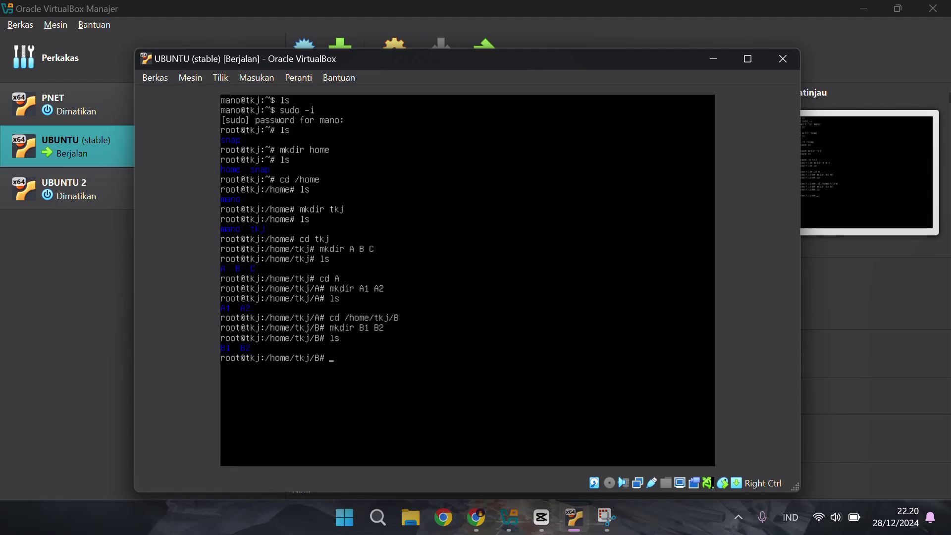
Create folders C1 and C2 in /home/tkj/C and list them
{"action": "type", "text": "cd /home/tkj/"}
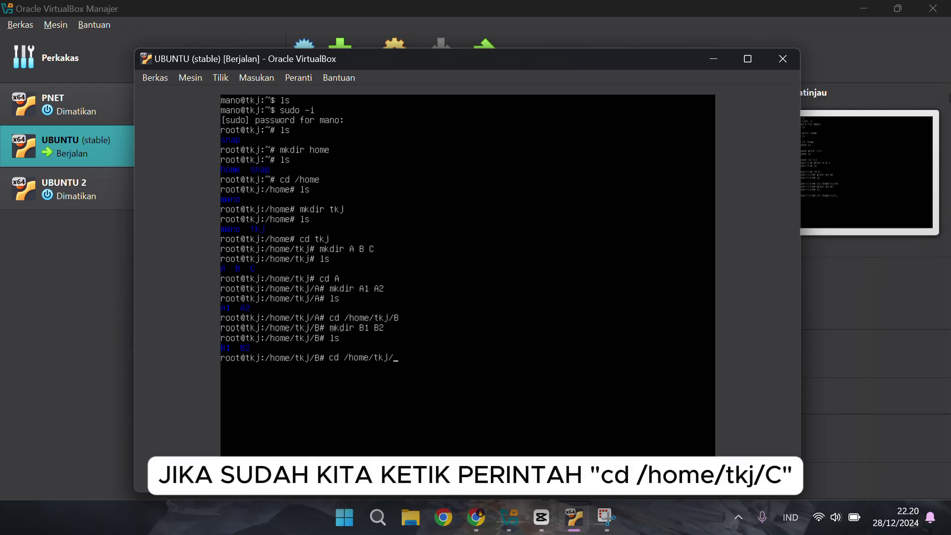
{"action": "type", "text": "C"}
{"action": "key", "text": "Return"}
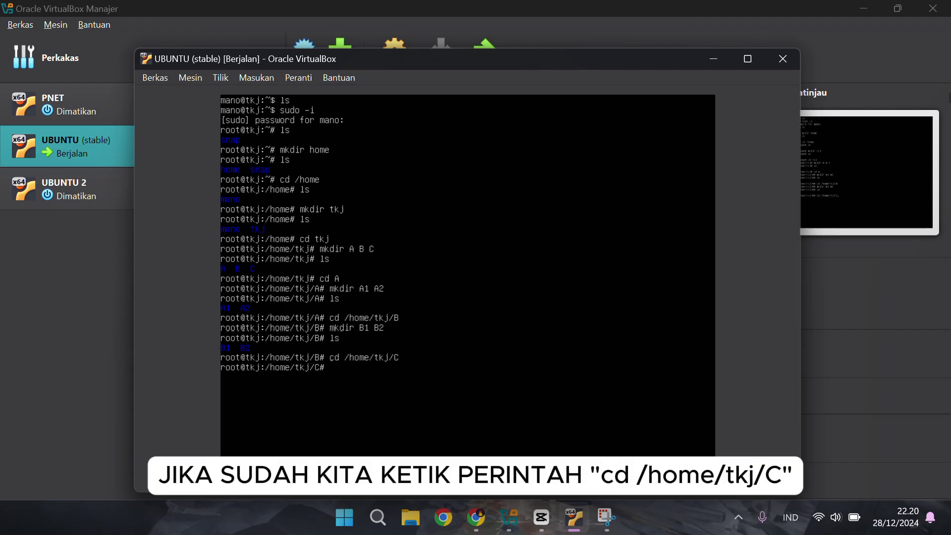
{"action": "type", "text": "mkdir C1 C2"}
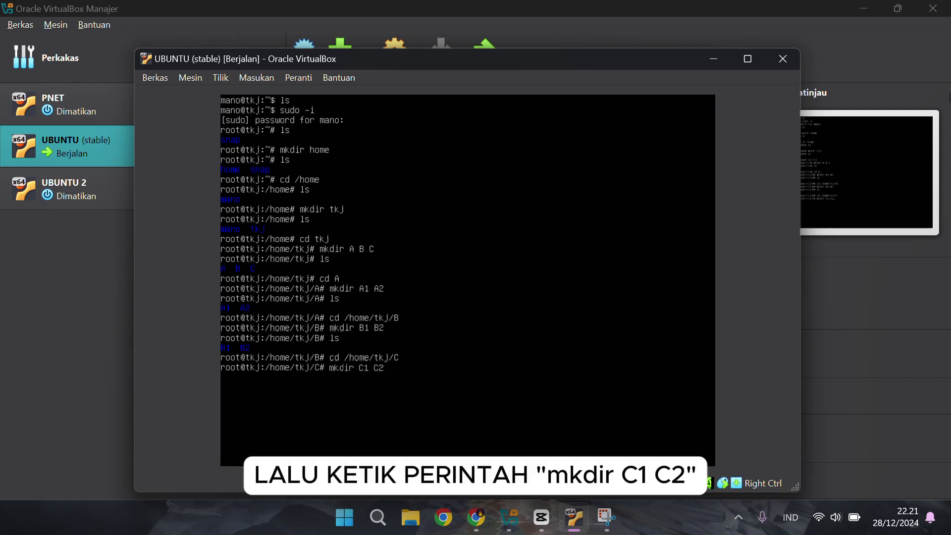
{"action": "key", "text": "Return"}
{"action": "type", "text": "ls"}
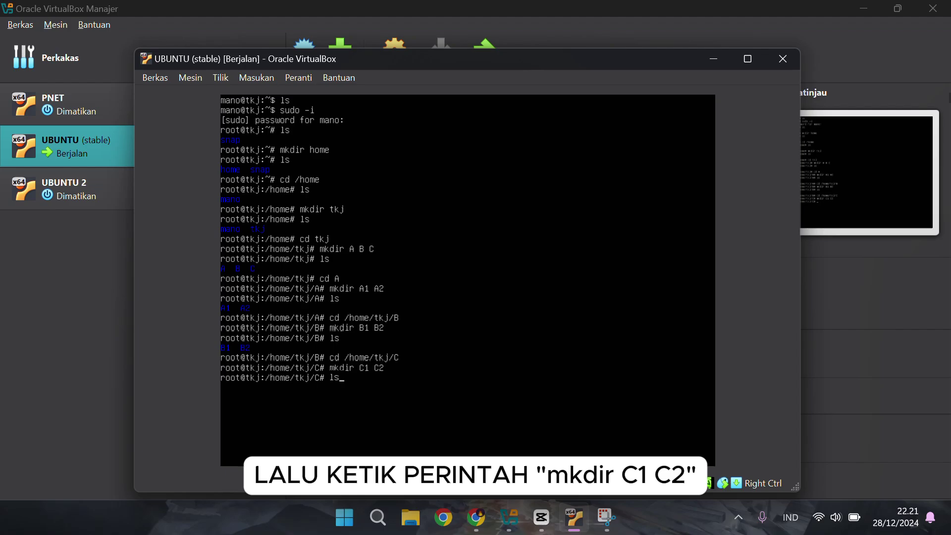
{"action": "key", "text": "Return"}
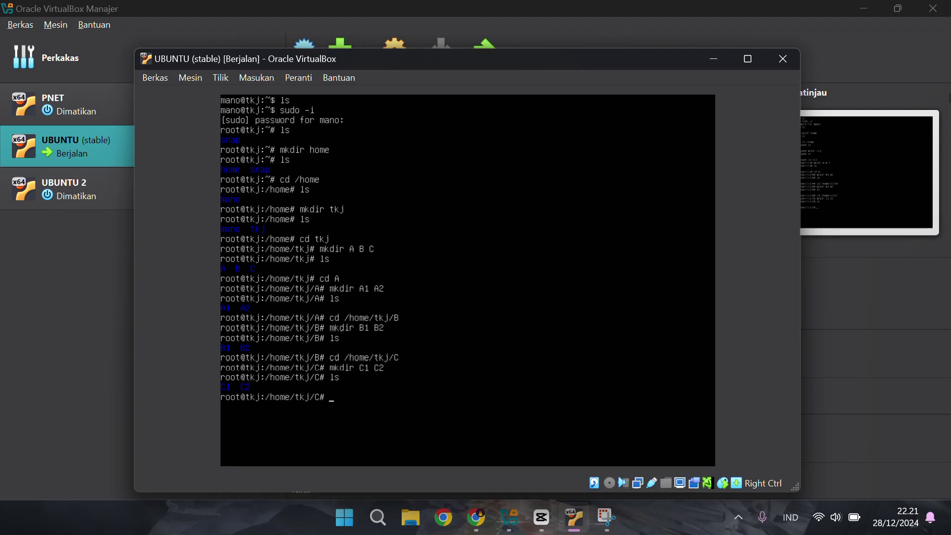
Go back to /home/tkj after fixing a path typo, list A, B and C, then enter A/A1
{"action": "type", "text": "cd "}
{"action": "type", "text": "/hoem/t"}
{"action": "key", "text": "BackSpace"}
{"action": "key", "text": "BackSpace"}
{"action": "key", "text": "BackSpace"}
{"action": "key", "text": "BackSpace"}
{"action": "key", "text": "BackSpace"}
{"action": "type", "text": "oem"}
{"action": "key", "text": "BackSpace"}
{"action": "key", "text": "BackSpace"}
{"action": "type", "text": "me/tkj"}
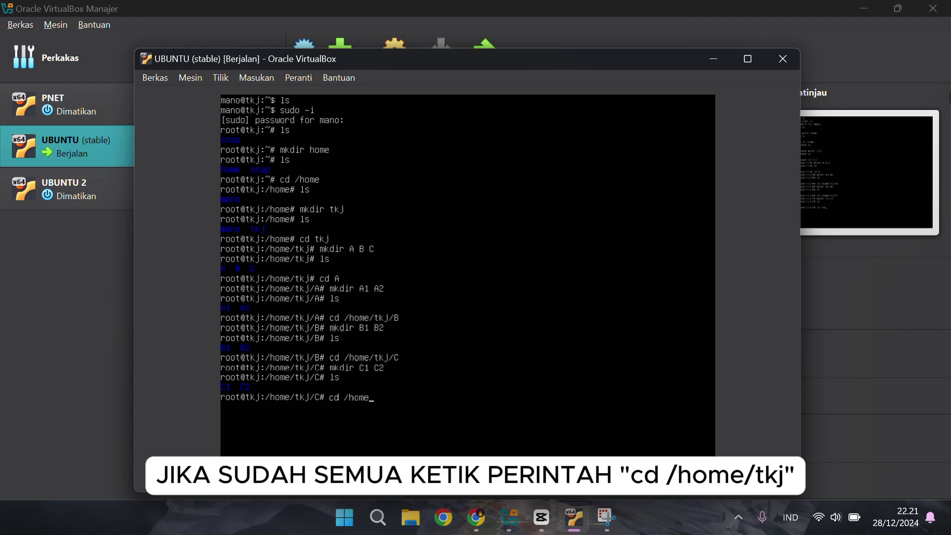
{"action": "key", "text": "Return"}
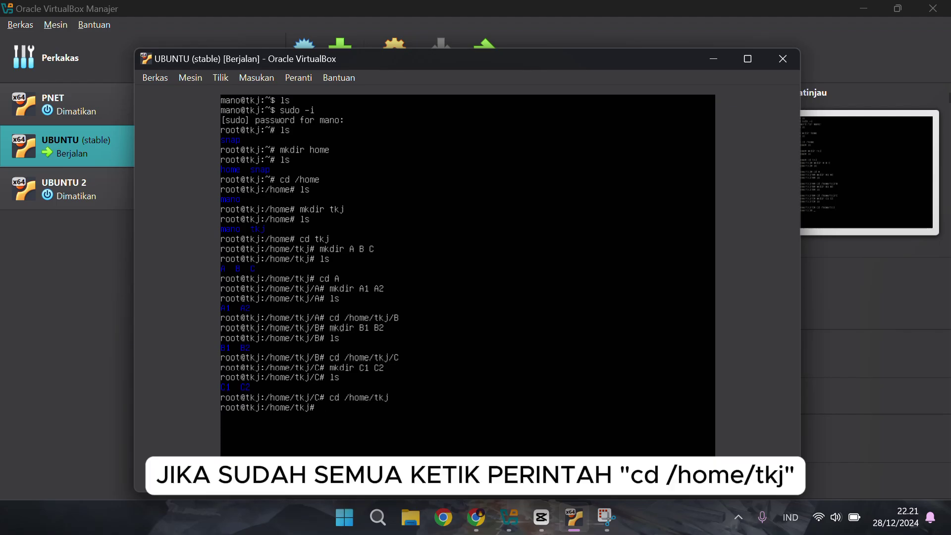
{"action": "type", "text": "ls"}
{"action": "key", "text": "Return"}
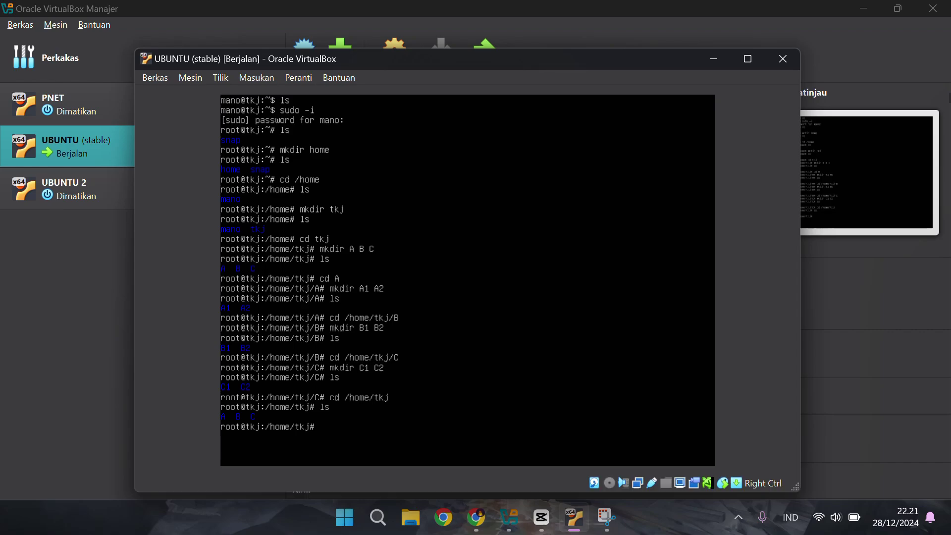
{"action": "type", "text": "cd A/A1"}
{"action": "key", "text": "Return"}
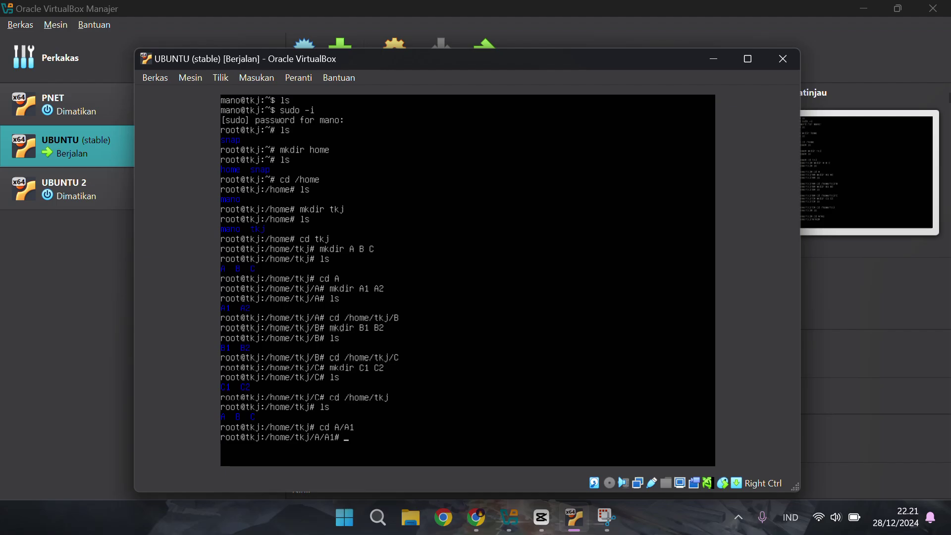
Open a new biodata.txt in pico and type a name, a city and 'TKJ 1' on three lines
{"action": "type", "text": "pico "}
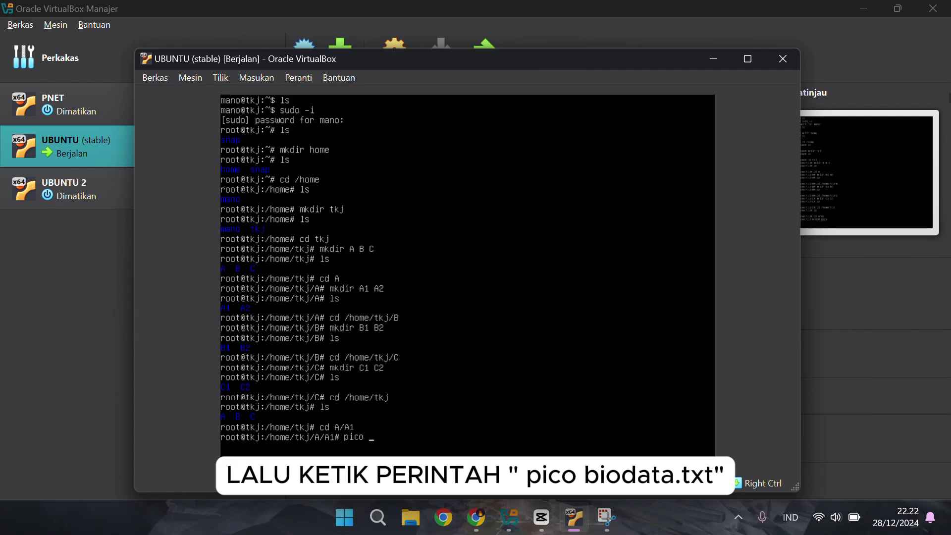
{"action": "type", "text": "bio"}
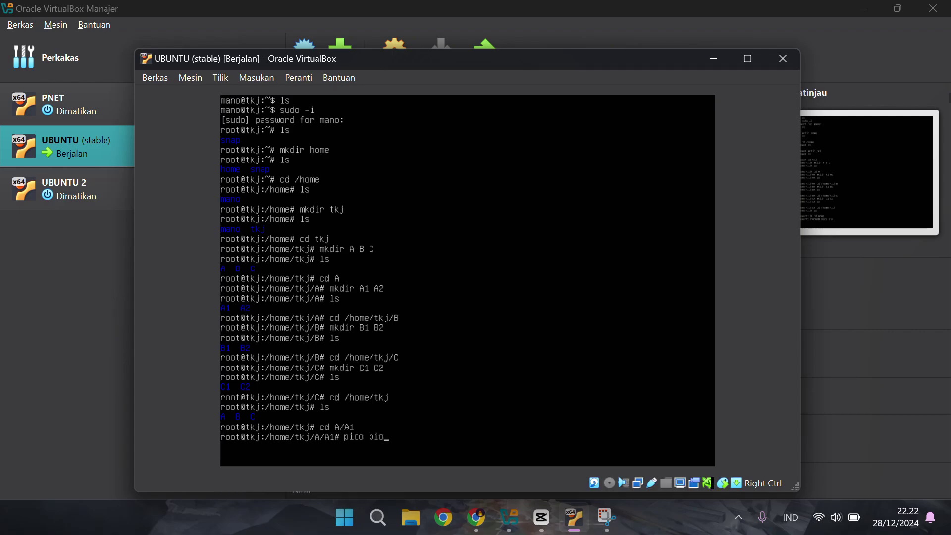
{"action": "type", "text": "data.txt"}
{"action": "key", "text": "Return"}
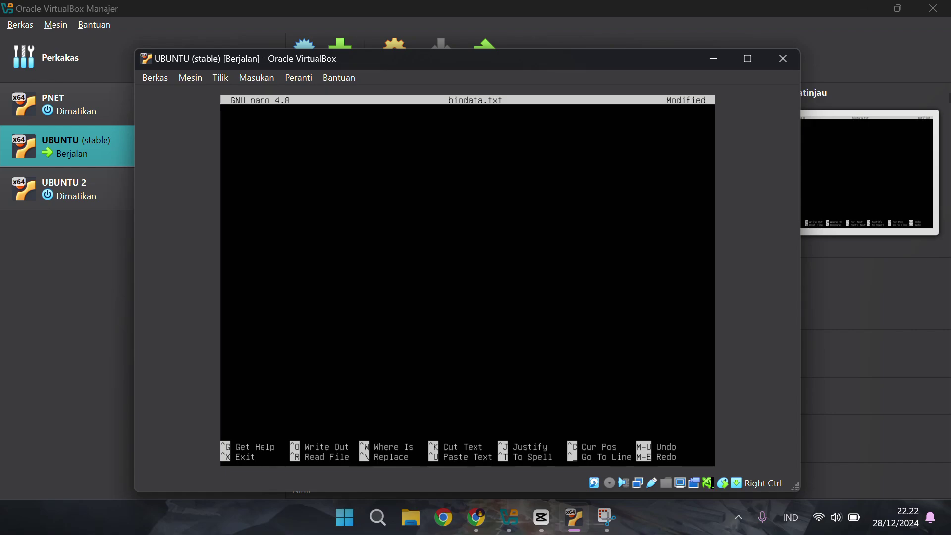
{"action": "type", "text": "Maulana"}
{"action": "key", "text": "BackSpace"}
{"action": "type", "text": "Jakarta"}
{"action": "key", "text": "BackSpace"}
{"action": "key", "text": "BackSpace"}
{"action": "key", "text": "BackSpace"}
{"action": "key", "text": "BackSpace"}
{"action": "key", "text": "BackSpace"}
{"action": "key", "text": "BackSpace"}
{"action": "key", "text": "BackSpace"}
{"action": "type", "text": "Pw"}
{"action": "type", "text": "kalongan"}
{"action": "type", "text": "TKJ 1"}
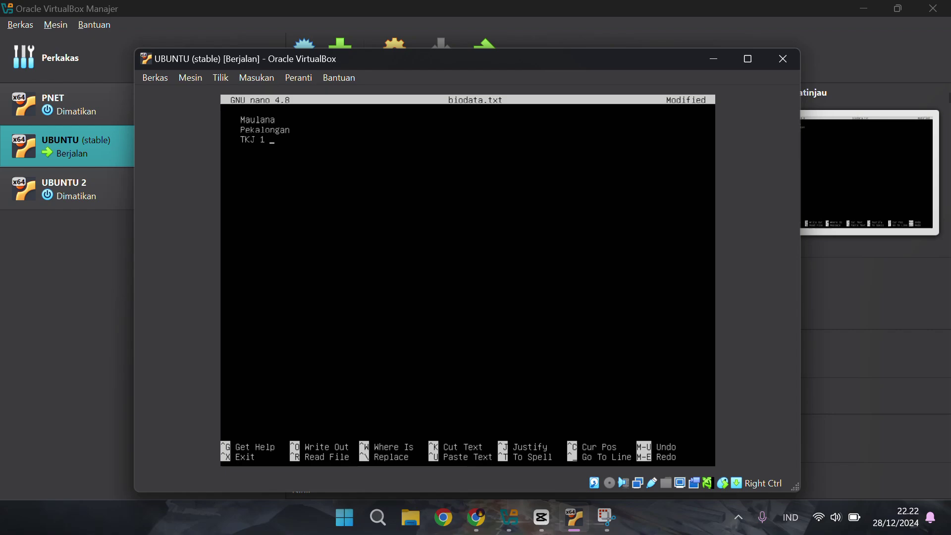
{"action": "type", "text": "contor"}
{"action": "key", "text": "BackSpace"}
{"action": "key", "text": "BackSpace"}
{"action": "key", "text": "BackSpace"}
{"action": "type", "text": "rol X ya teman teman"}
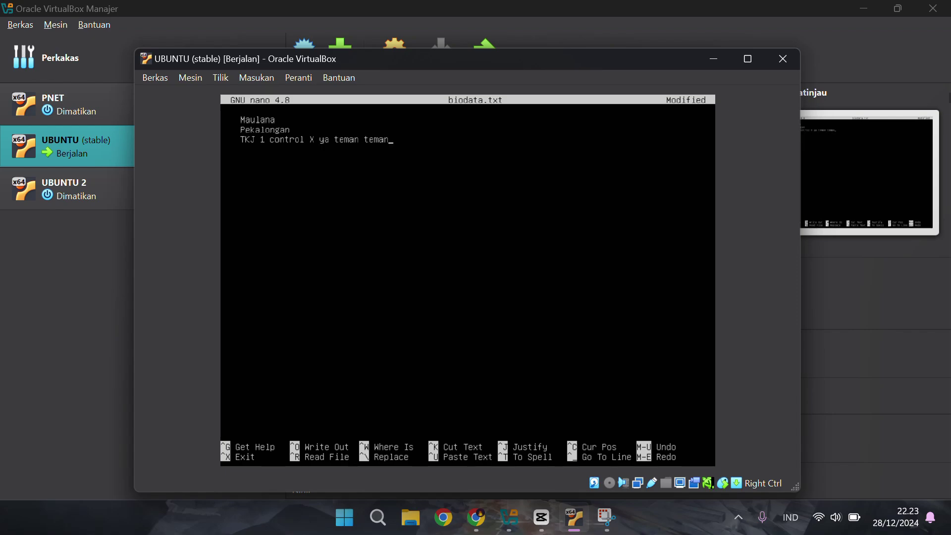
{"action": "key", "text": "BackSpace"}
{"action": "key", "text": "BackSpace"}
{"action": "key", "text": "BackSpace"}
{"action": "key", "text": "BackSpace"}
{"action": "key", "text": "BackSpace"}
{"action": "key", "text": "BackSpace"}
{"action": "key", "text": "BackSpace"}
{"action": "key", "text": "BackSpace"}
{"action": "key", "text": "BackSpace"}
{"action": "key", "text": "BackSpace"}
{"action": "key", "text": "BackSpace"}
{"action": "key", "text": "BackSpace"}
{"action": "key", "text": "BackSpace"}
{"action": "key", "text": "BackSpace"}
{"action": "key", "text": "BackSpace"}
{"action": "key", "text": "BackSpace"}
{"action": "key", "text": "BackSpace"}
{"action": "key", "text": "BackSpace"}
{"action": "key", "text": "BackSpace"}
{"action": "key", "text": "BackSpace"}
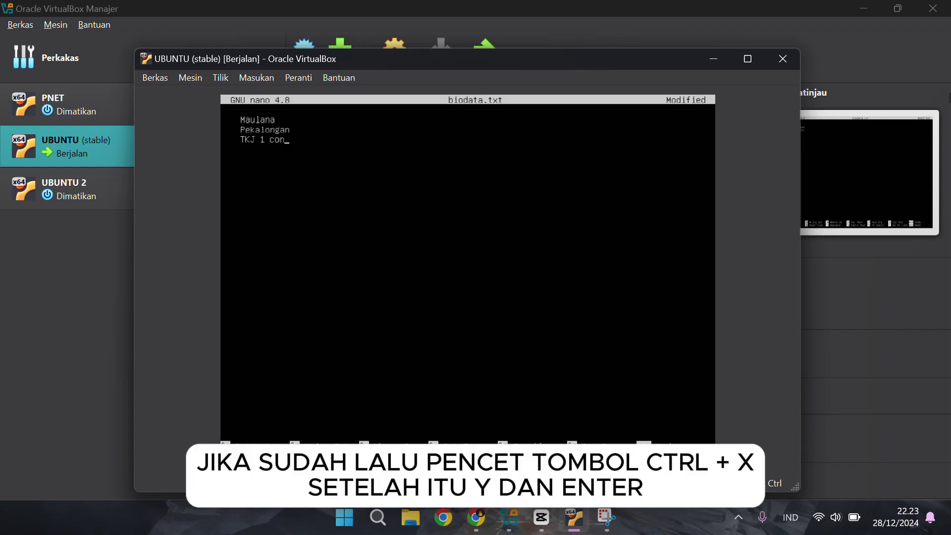
Save biodata.txt under its own name and exit nano
{"action": "key", "text": "ctrl+x"}
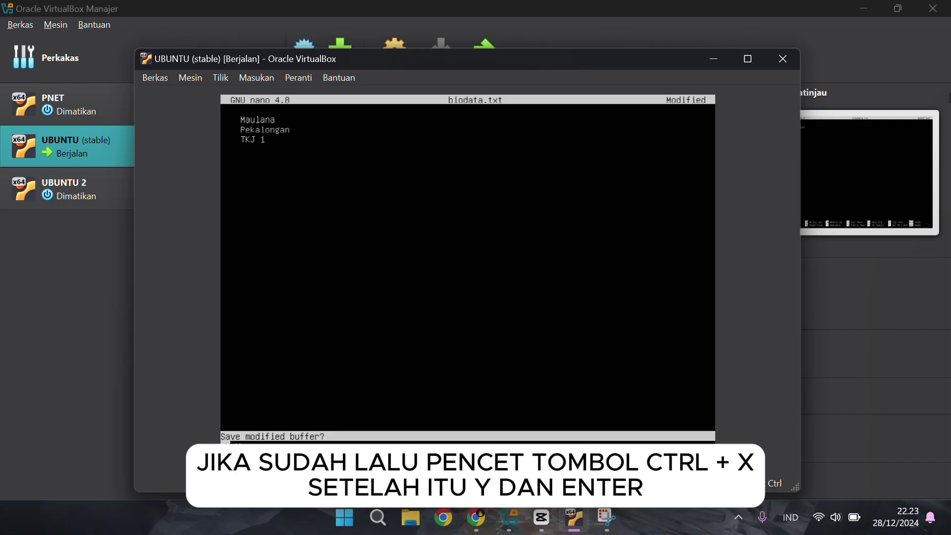
{"action": "key", "text": "y"}
{"action": "key", "text": "Return"}
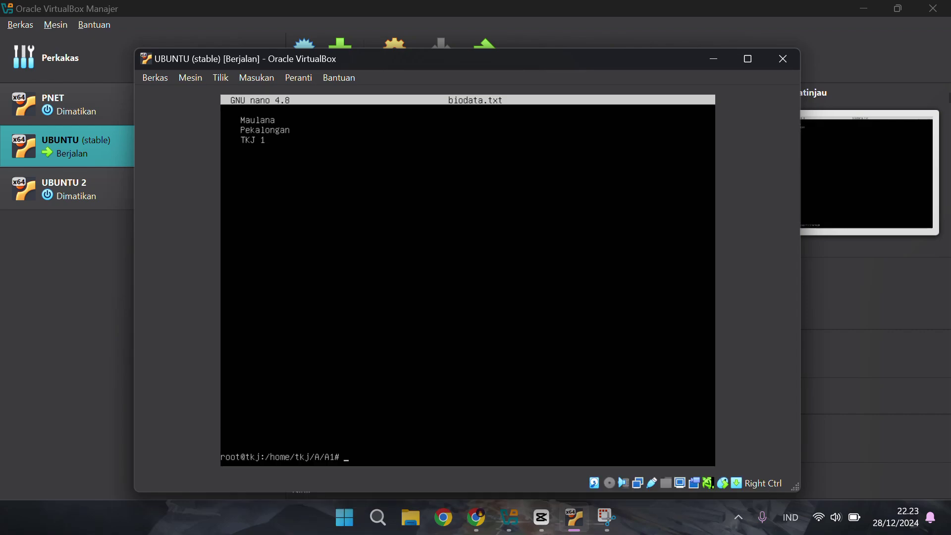
List the files in A/A1 and view biodata.txt in pico, then leave the editor
{"action": "type", "text": "ls"}
{"action": "key", "text": "Return"}
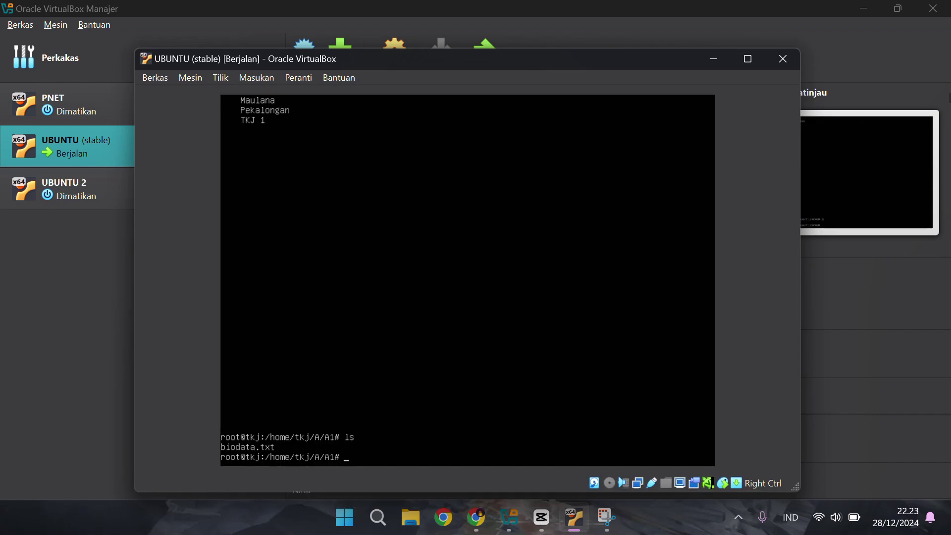
{"action": "type", "text": "p"}
{"action": "key", "text": "BackSpace"}
{"action": "type", "text": "pico biodata.txt"}
{"action": "key", "text": "Return"}
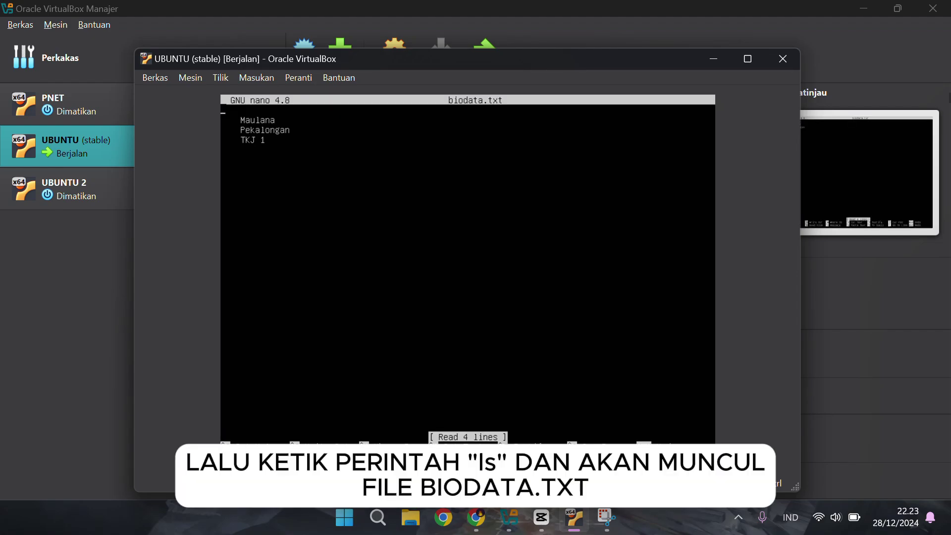
{"action": "key", "text": "ctrl+x"}
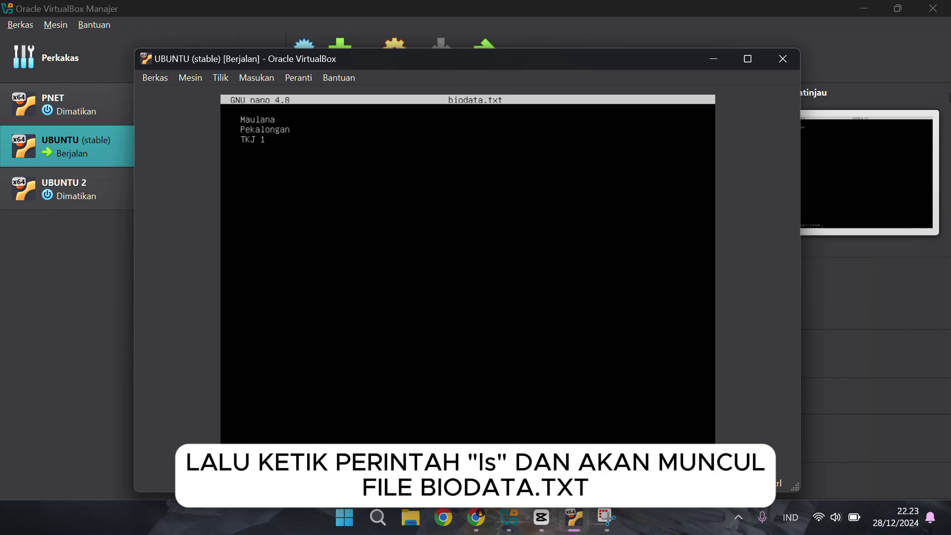
Copy biodata.txt to /home/tkj/B/B1 with cp, then move into that folder
{"action": "type", "text": "cp"}
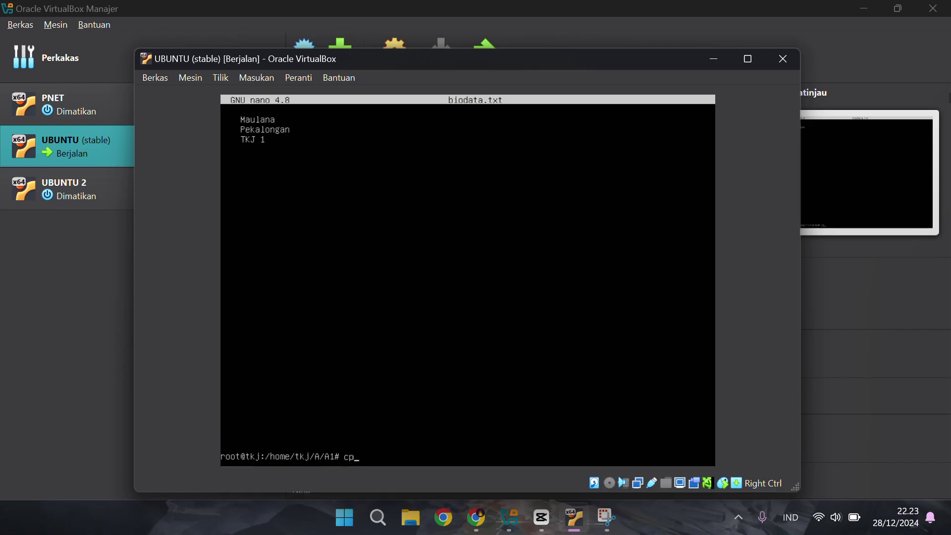
{"action": "type", "text": " biodata.txt"}
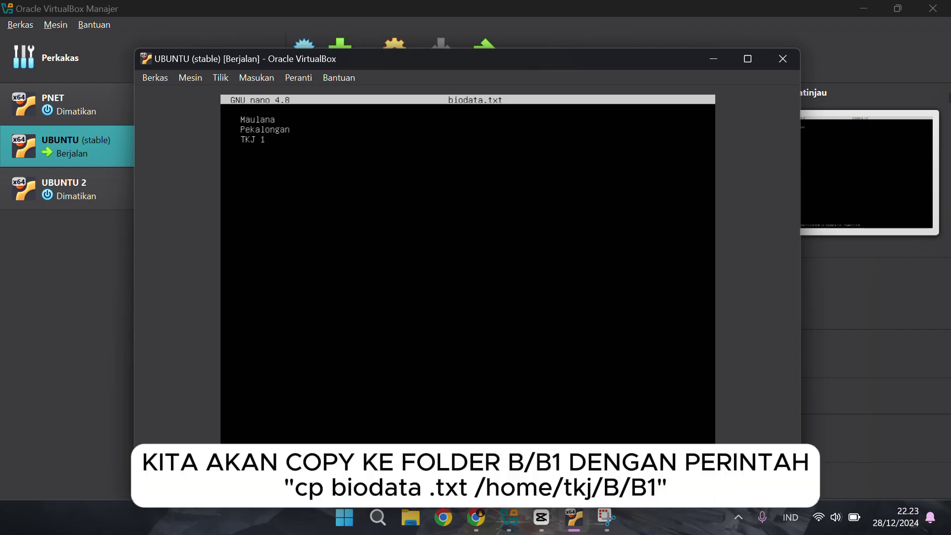
{"action": "type", "text": "/home/tkj/B/B1"}
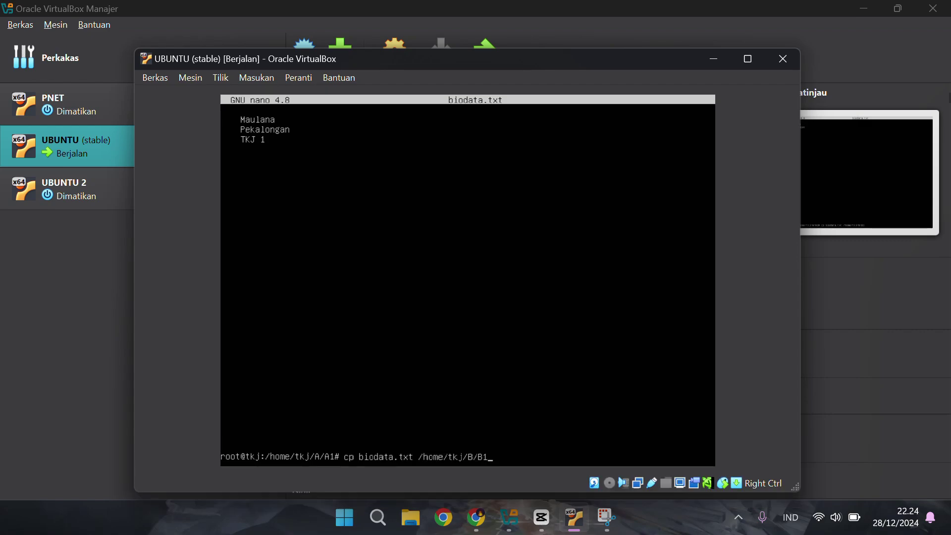
{"action": "key", "text": "Return"}
{"action": "type", "text": "ls"}
{"action": "key", "text": "Return"}
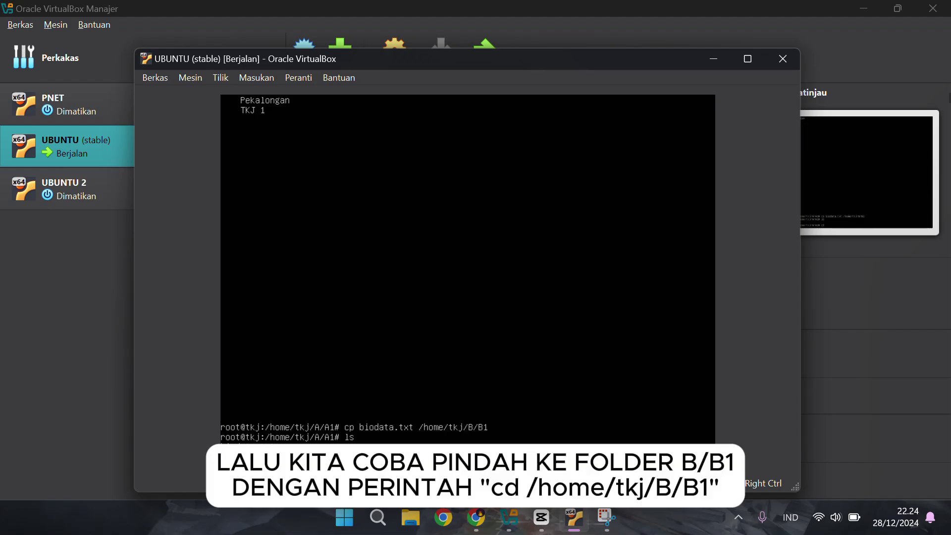
{"action": "type", "text": "cd /home"}
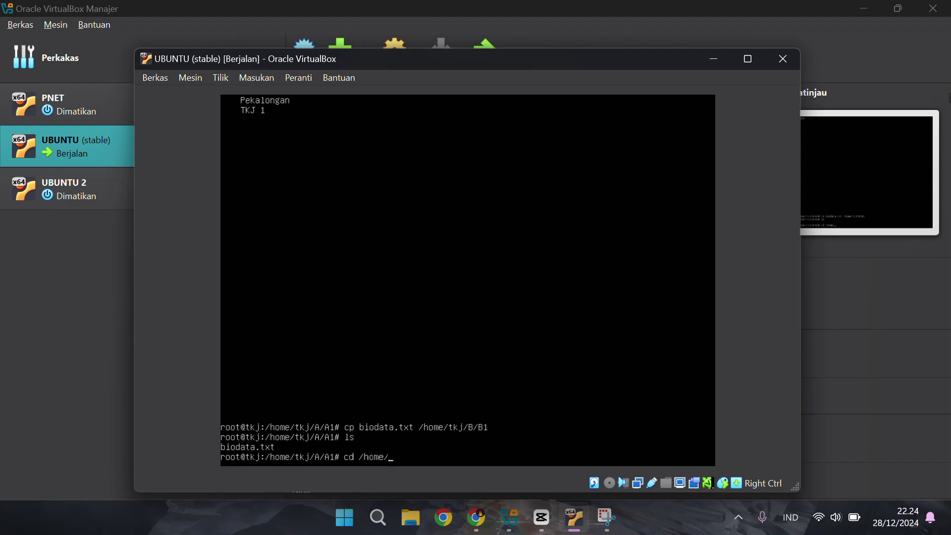
{"action": "type", "text": "/tkj/B/B1"}
{"action": "key", "text": "Return"}
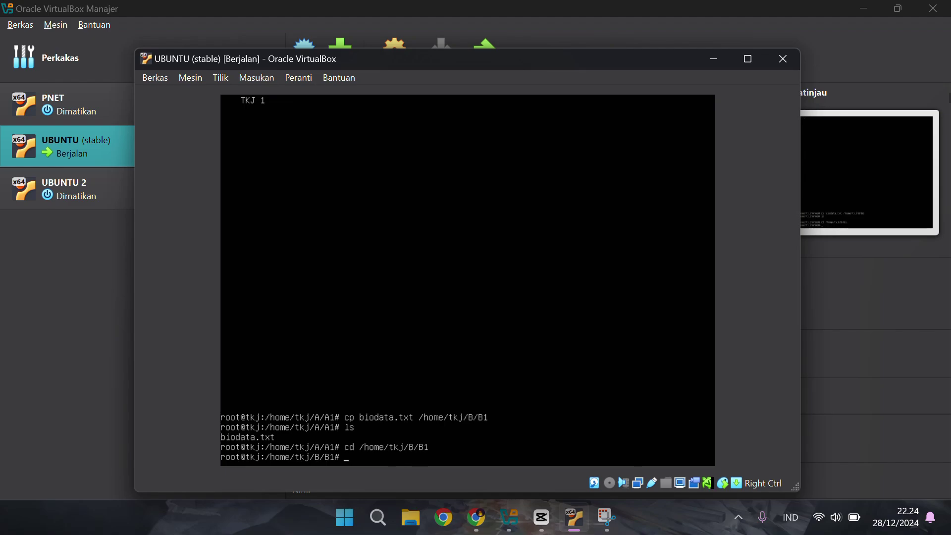
List B/B1 to confirm the copied biodata.txt is there
{"action": "type", "text": "ls"}
{"action": "key", "text": "Return"}
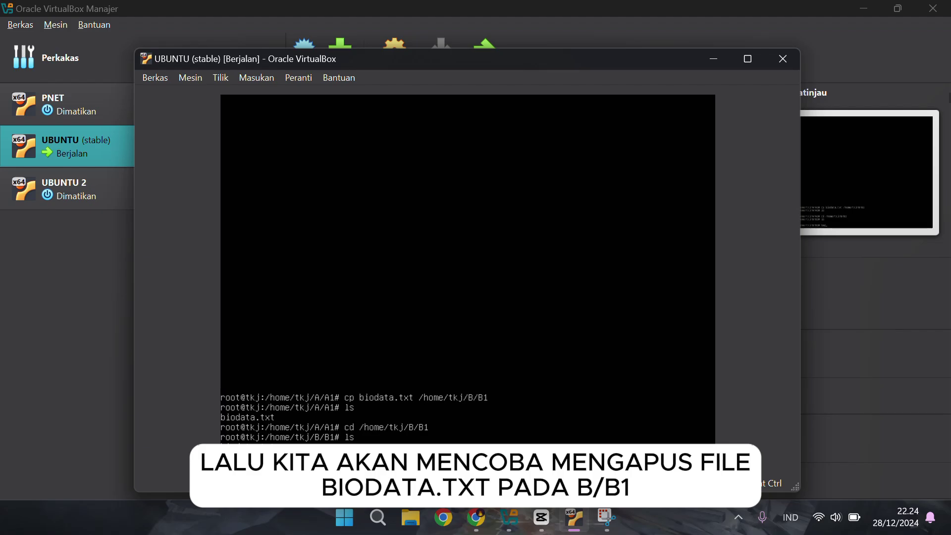
{"action": "type", "text": ".txt"}
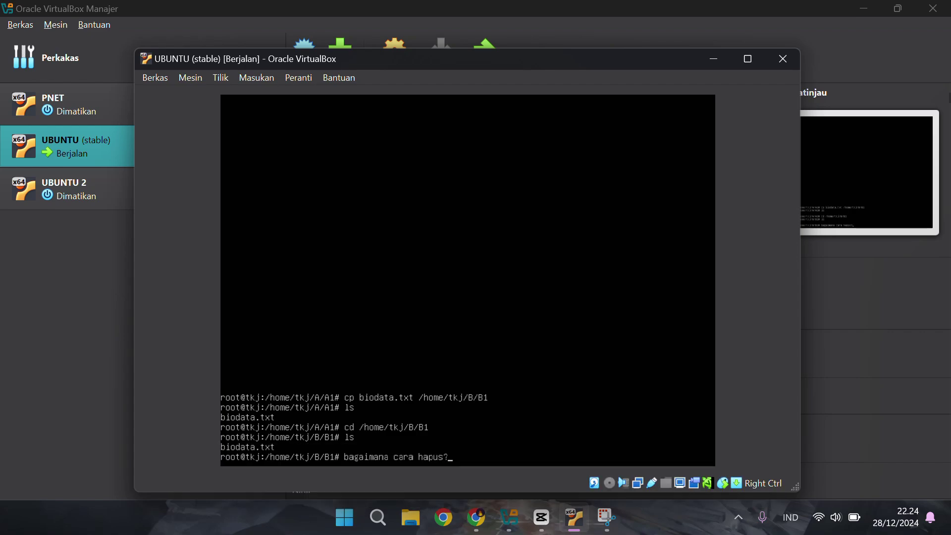
{"action": "key", "text": "BackSpace"}
{"action": "key", "text": "BackSpace"}
{"action": "key", "text": "BackSpace"}
{"action": "key", "text": "BackSpace"}
{"action": "key", "text": "BackSpace"}
{"action": "key", "text": "BackSpace"}
{"action": "key", "text": "BackSpace"}
{"action": "key", "text": "BackSpace"}
{"action": "key", "text": "BackSpace"}
{"action": "key", "text": "BackSpace"}
{"action": "key", "text": "BackSpace"}
{"action": "key", "text": "BackSpace"}
{"action": "key", "text": "BackSpace"}
{"action": "key", "text": "BackSpace"}
{"action": "key", "text": "BackSpace"}
{"action": "key", "text": "BackSpace"}
{"action": "key", "text": "BackSpace"}
{"action": "key", "text": "BackSpace"}
{"action": "key", "text": "BackSpace"}
{"action": "key", "text": "BackSpace"}
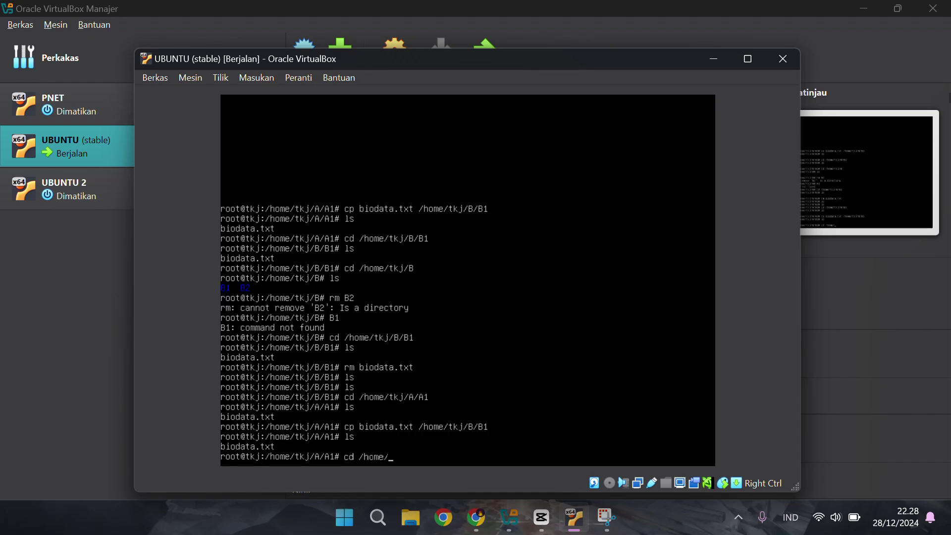
{"action": "type", "text": "tkj/"}
{"action": "type", "text": "B/B1"}
{"action": "key", "text": "Return"}
{"action": "type", "text": "ls"}
{"action": "key", "text": "Return"}
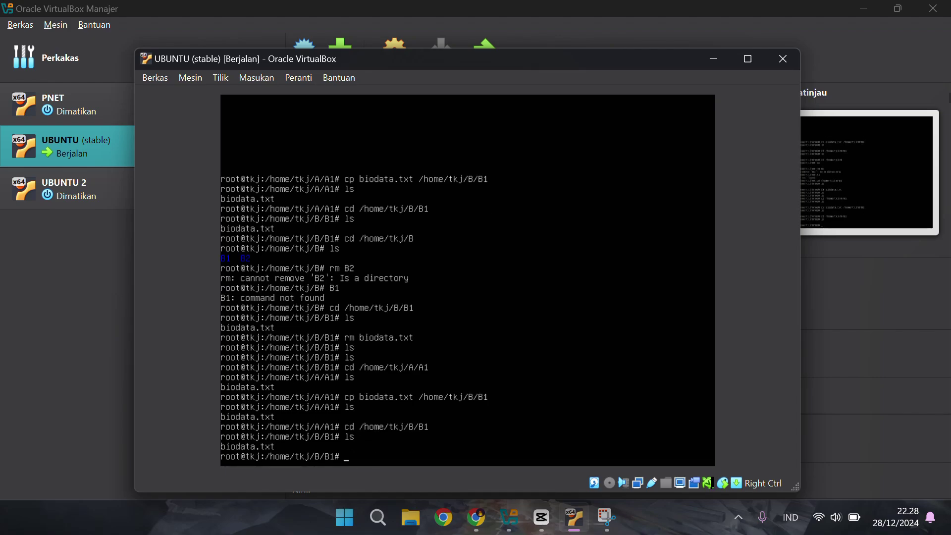
Delete biodata.txt from B/B1 with rm and confirm the folder lists empty
{"action": "type", "text": "kita akan menghapus file biodata user"}
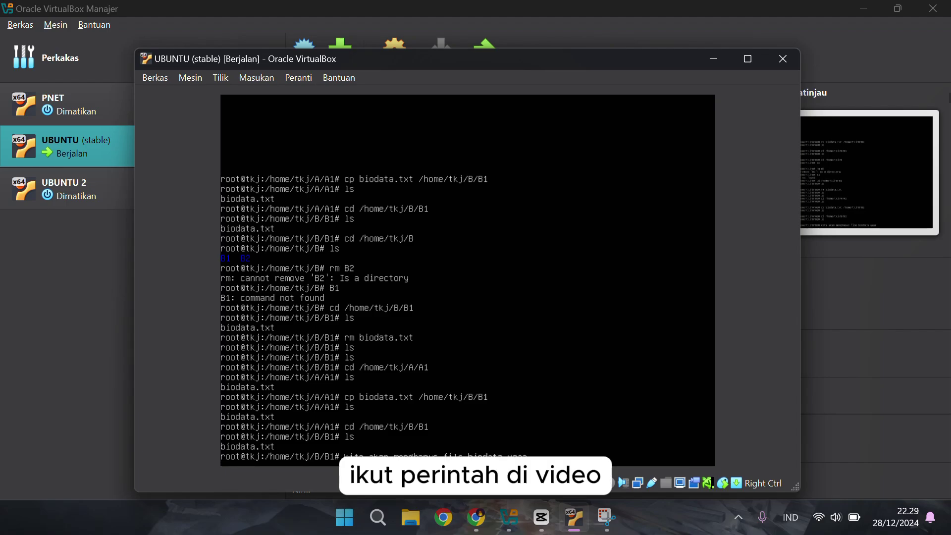
{"action": "key", "text": "BackSpace"}
{"action": "key", "text": "BackSpace"}
{"action": "key", "text": "BackSpace"}
{"action": "key", "text": "BackSpace"}
{"action": "key", "text": "BackSpace"}
{"action": "key", "text": "BackSpace"}
{"action": "key", "text": "BackSpace"}
{"action": "key", "text": "BackSpace"}
{"action": "key", "text": "BackSpace"}
{"action": "key", "text": "BackSpace"}
{"action": "key", "text": "BackSpace"}
{"action": "key", "text": "BackSpace"}
{"action": "key", "text": "BackSpace"}
{"action": "key", "text": "BackSpace"}
{"action": "key", "text": "BackSpace"}
{"action": "key", "text": "BackSpace"}
{"action": "key", "text": "BackSpace"}
{"action": "key", "text": "BackSpace"}
{"action": "key", "text": "BackSpace"}
{"action": "key", "text": "BackSpace"}
{"action": "type", "text": "rm biodata"}
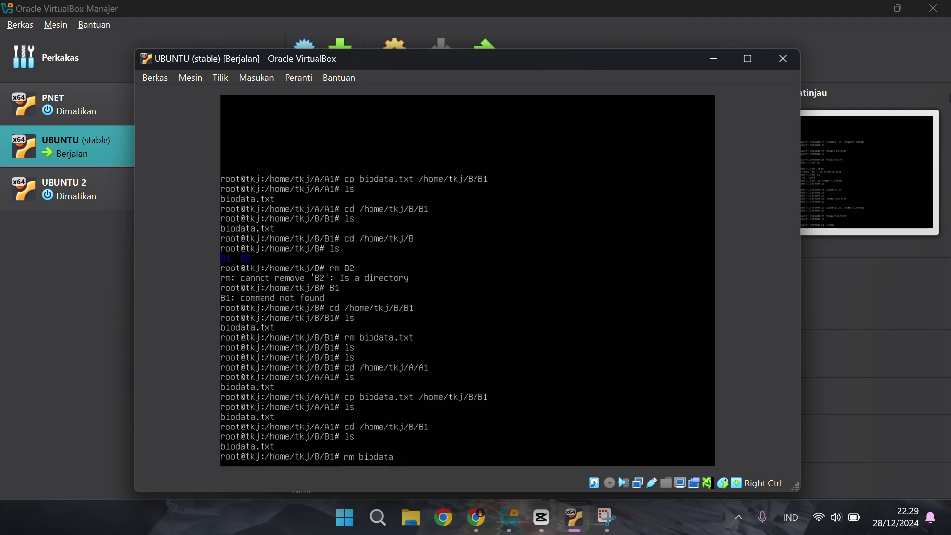
{"action": "type", "text": ".txt"}
{"action": "key", "text": "Return"}
{"action": "type", "text": "ls"}
{"action": "key", "text": "Return"}
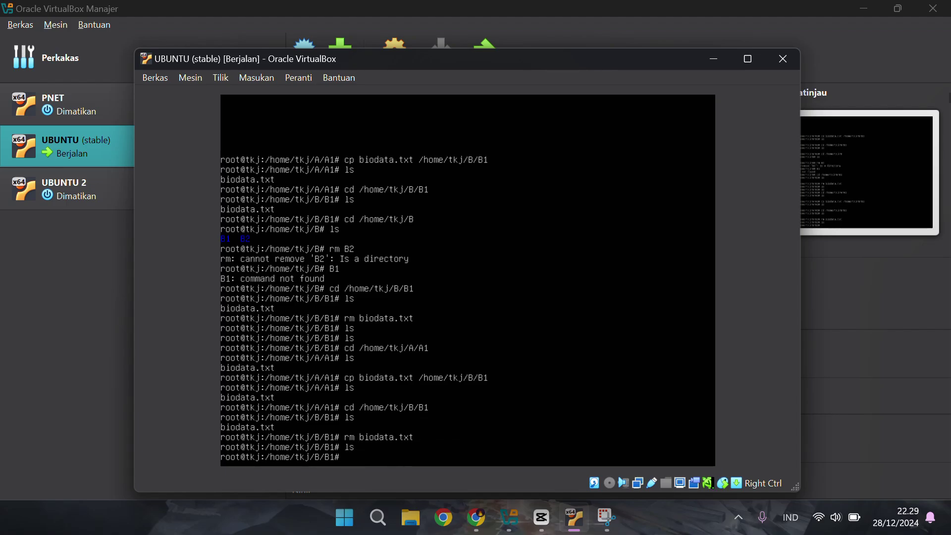
{"action": "type", "text": "ls"}
{"action": "key", "text": "Return"}
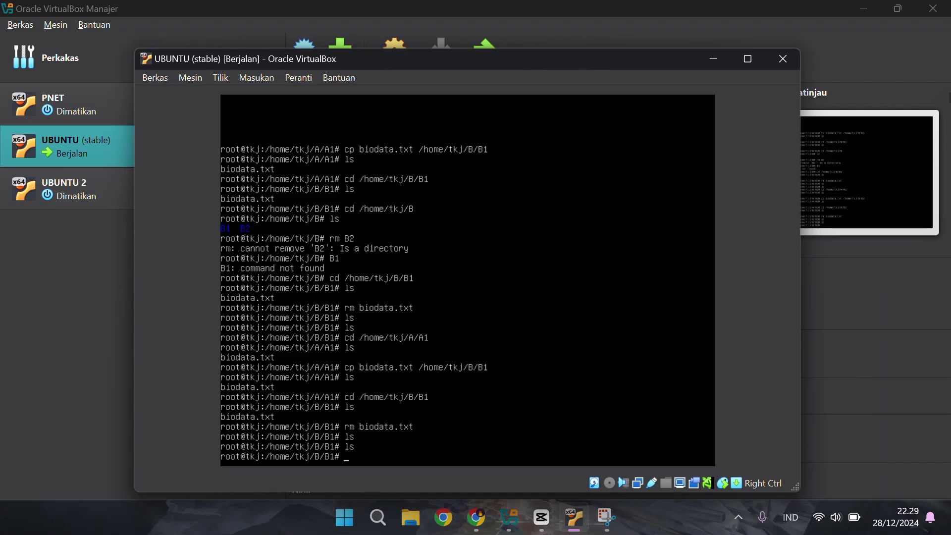
{"action": "type", "text": "cd /home/tkj"}
Return to /home/tkj, list its folders, and enter folder C
{"action": "key", "text": "Return"}
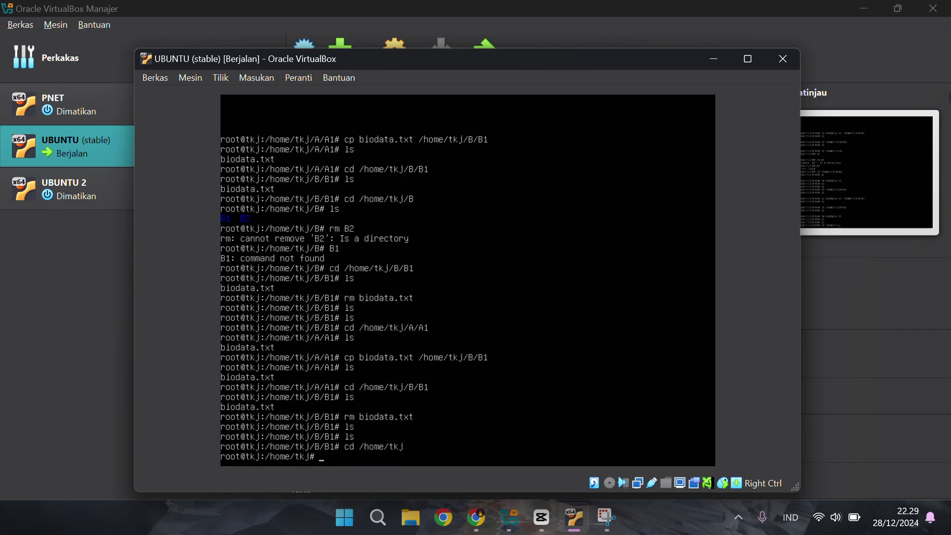
{"action": "type", "text": "ls"}
{"action": "key", "text": "Return"}
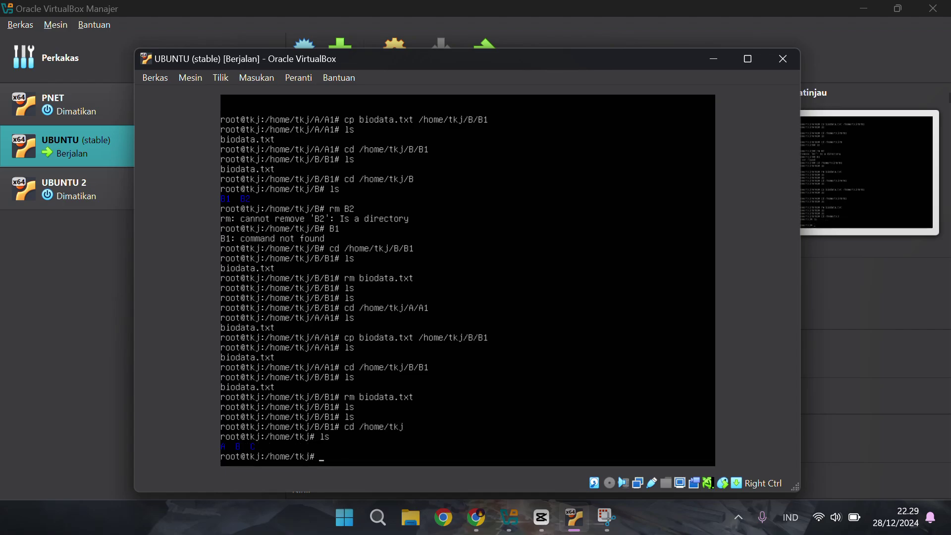
{"action": "type", "text": "kita mau menghapus Folde"}
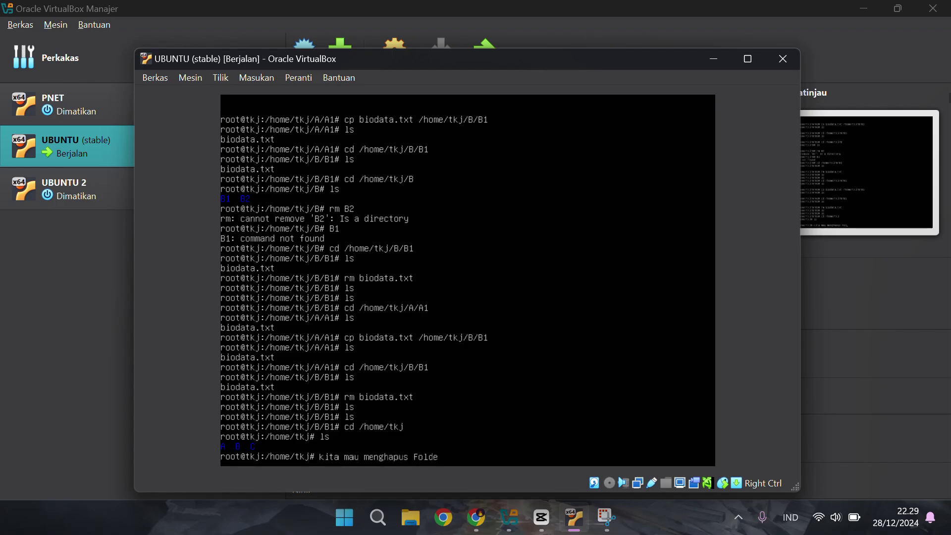
{"action": "type", "text": "r"}
{"action": "type", "text": "/direktori"}
{"action": "key", "text": "BackSpace"}
{"action": "key", "text": "BackSpace"}
{"action": "key", "text": "BackSpace"}
{"action": "key", "text": "BackSpace"}
{"action": "key", "text": "BackSpace"}
{"action": "key", "text": "BackSpace"}
{"action": "key", "text": "BackSpace"}
{"action": "key", "text": "BackSpace"}
{"action": "key", "text": "BackSpace"}
{"action": "key", "text": "BackSpace"}
{"action": "key", "text": "BackSpace"}
{"action": "key", "text": "BackSpace"}
{"action": "key", "text": "BackSpace"}
{"action": "key", "text": "BackSpace"}
{"action": "key", "text": "BackSpace"}
{"action": "key", "text": "BackSpace"}
{"action": "key", "text": "BackSpace"}
{"action": "key", "text": "BackSpace"}
{"action": "key", "text": "BackSpace"}
{"action": "key", "text": "BackSpace"}
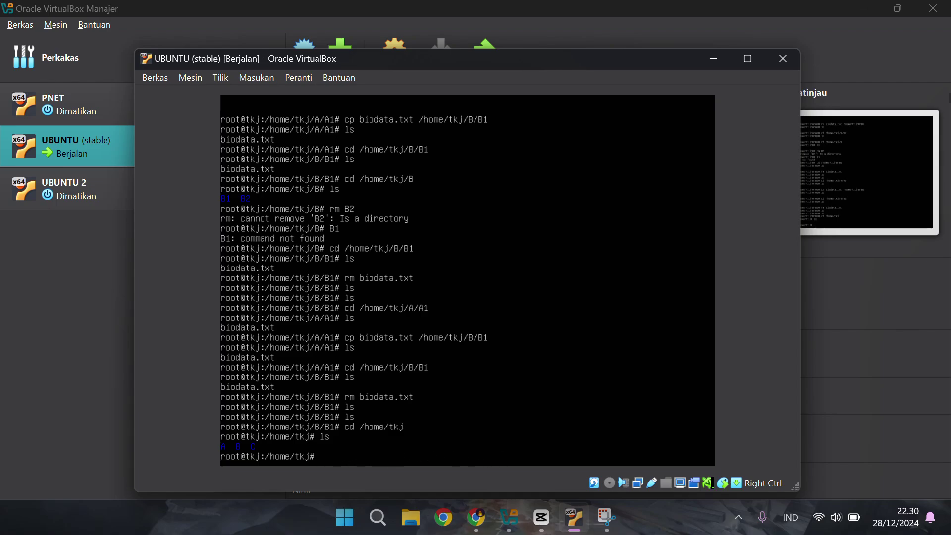
{"action": "type", "text": "rm"}
{"action": "key", "text": "BackSpace"}
{"action": "key", "text": "BackSpace"}
{"action": "type", "text": "cd C"}
{"action": "key", "text": "Return"}
{"action": "type", "text": "ls"}
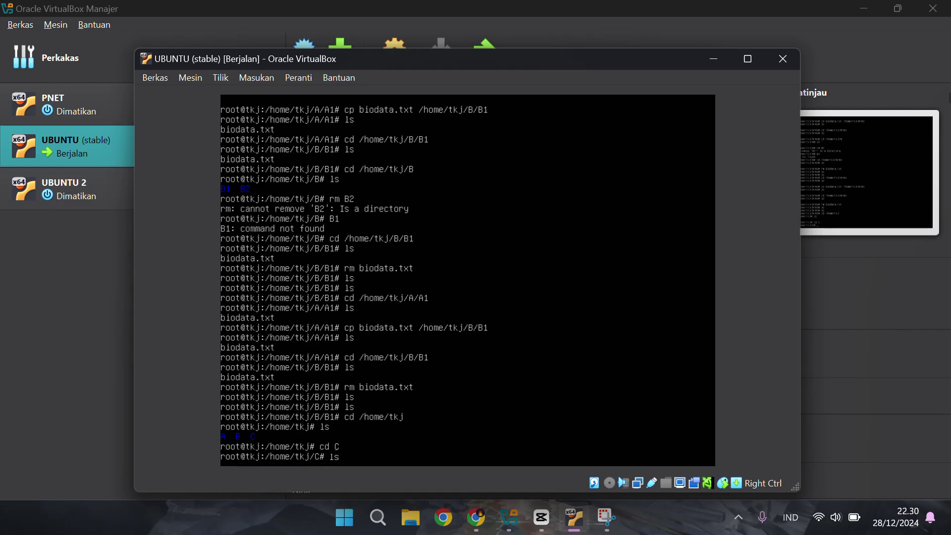
{"action": "key", "text": "Return"}
Delete subfolders C1 and C2 with rm -R and confirm C is empty
{"action": "type", "text": "rm -"}
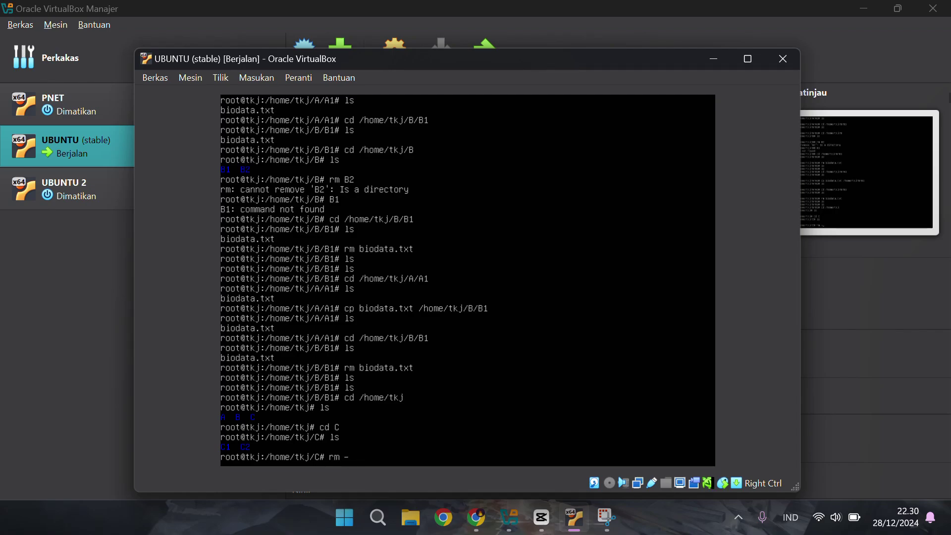
{"action": "type", "text": "R C1C2"}
{"action": "key", "text": "Left"}
{"action": "key", "text": "Left"}
{"action": "type", "text": "1"}
{"action": "key", "text": "Return"}
{"action": "type", "text": "ls"}
{"action": "key", "text": "Return"}
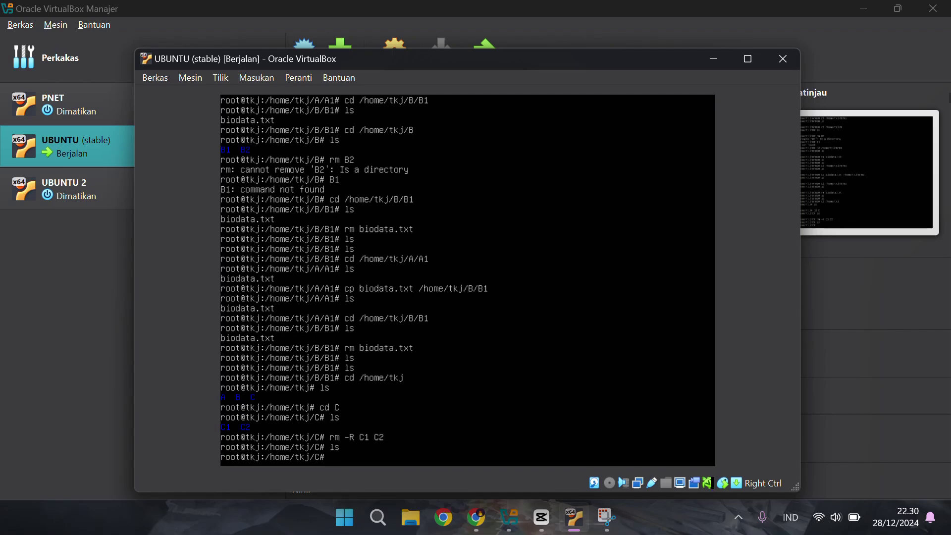
Back in /home/tkj, remove folder C with rm -R, leaving only A and B
{"action": "type", "text": "cd ./hom"}
{"action": "key", "text": "BackSpace"}
{"action": "key", "text": "BackSpace"}
{"action": "key", "text": "BackSpace"}
{"action": "key", "text": "BackSpace"}
{"action": "key", "text": "BackSpace"}
{"action": "type", "text": "/home/tkj"}
{"action": "key", "text": "Return"}
{"action": "type", "text": "ls"}
{"action": "key", "text": "Return"}
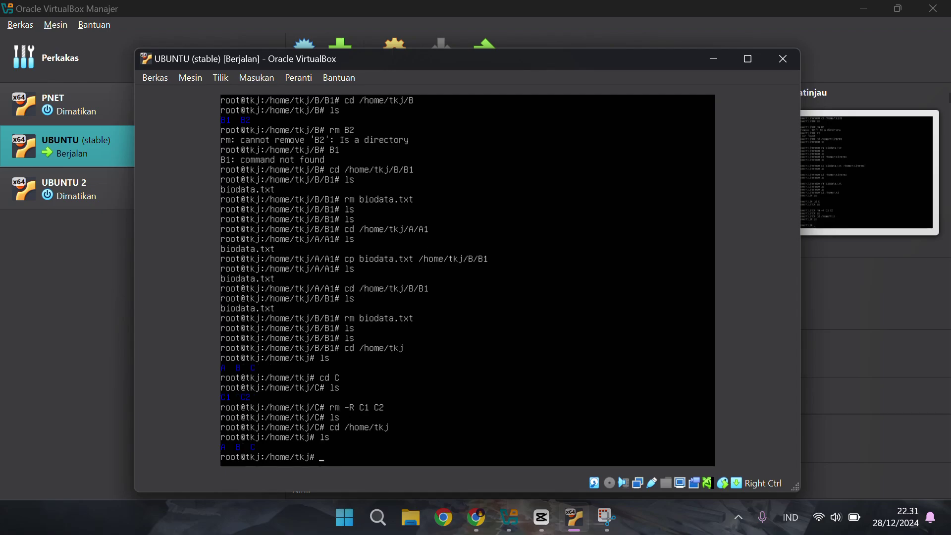
{"action": "type", "text": "rm -R C"}
{"action": "key", "text": "Return"}
{"action": "type", "text": "ls"}
{"action": "key", "text": "Return"}
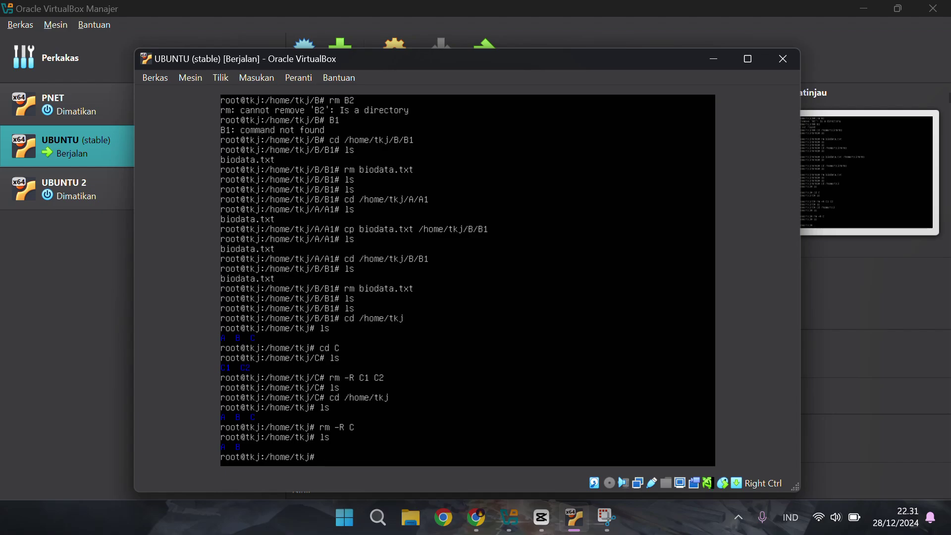
Exit the root shell and reopen one with sudo -i
{"action": "type", "text": "xit"}
{"action": "key", "text": "Return"}
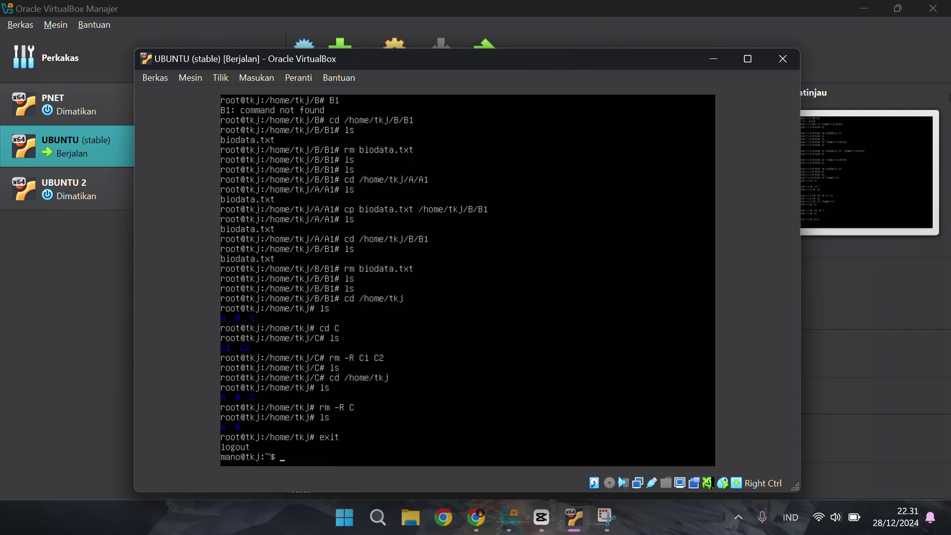
{"action": "type", "text": "sudo -i"}
{"action": "key", "text": "Return"}
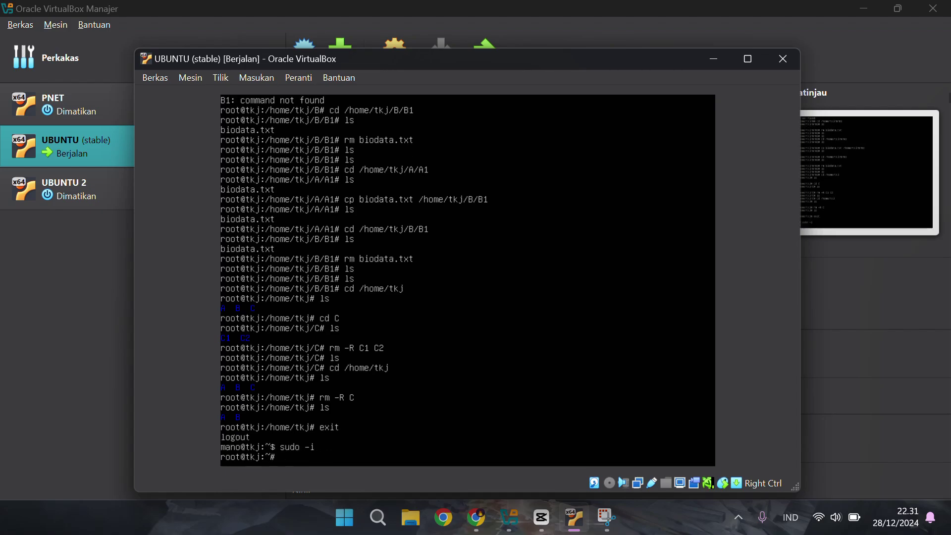